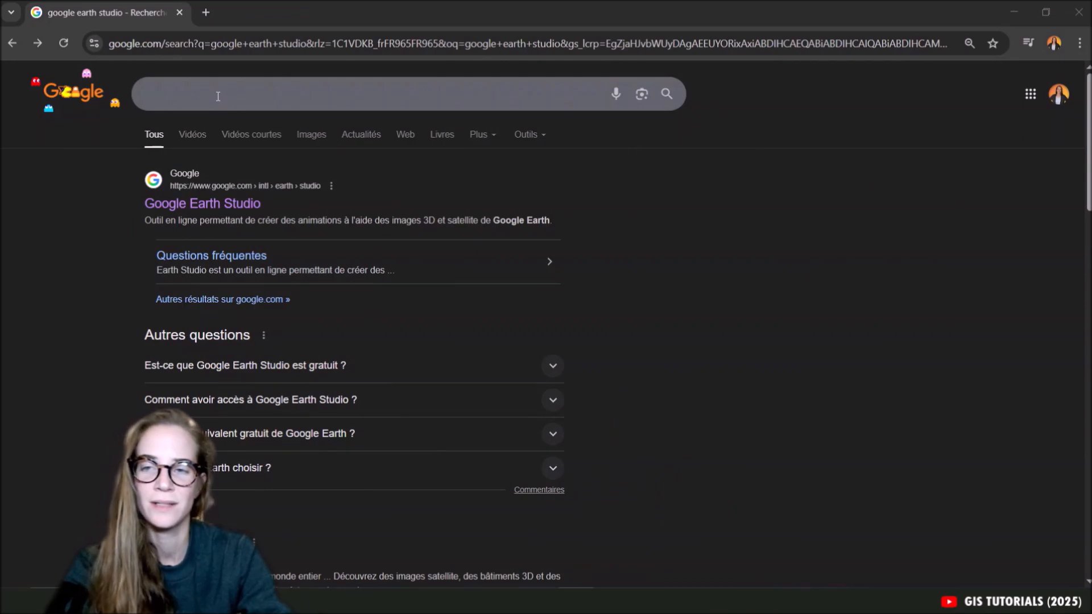
Search Google for "google earth studio", open its official site and go to the Earth Studio sign-up page.
click(218, 96)
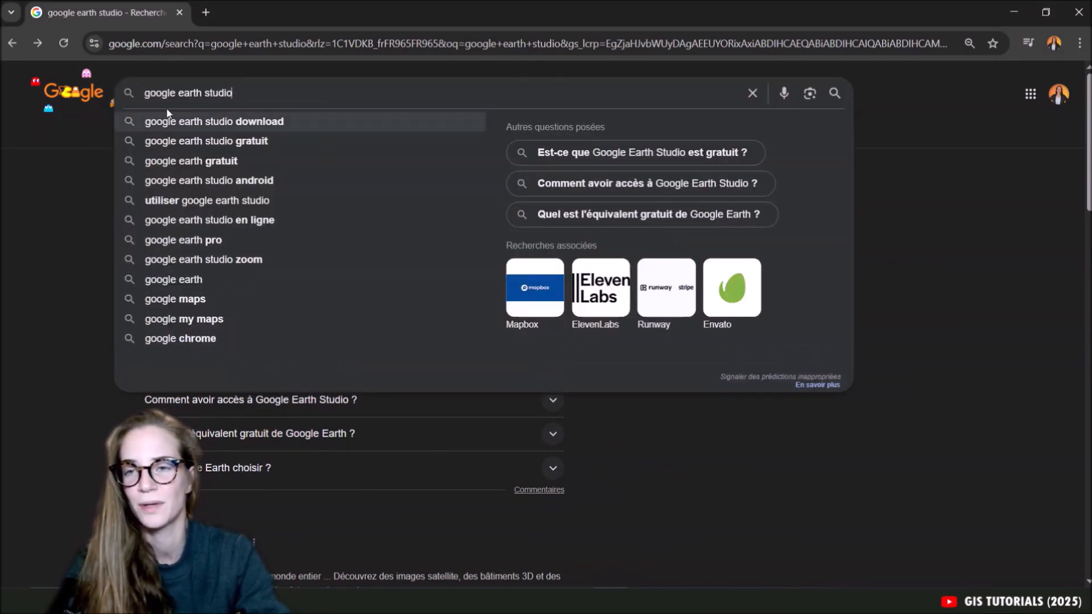
key(Return)
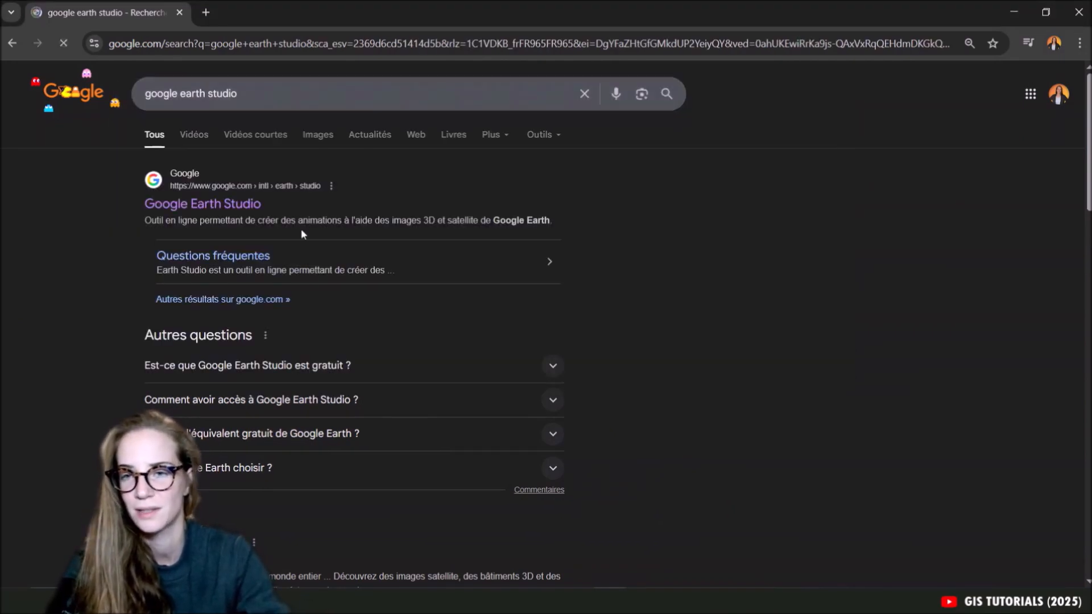
click(228, 206)
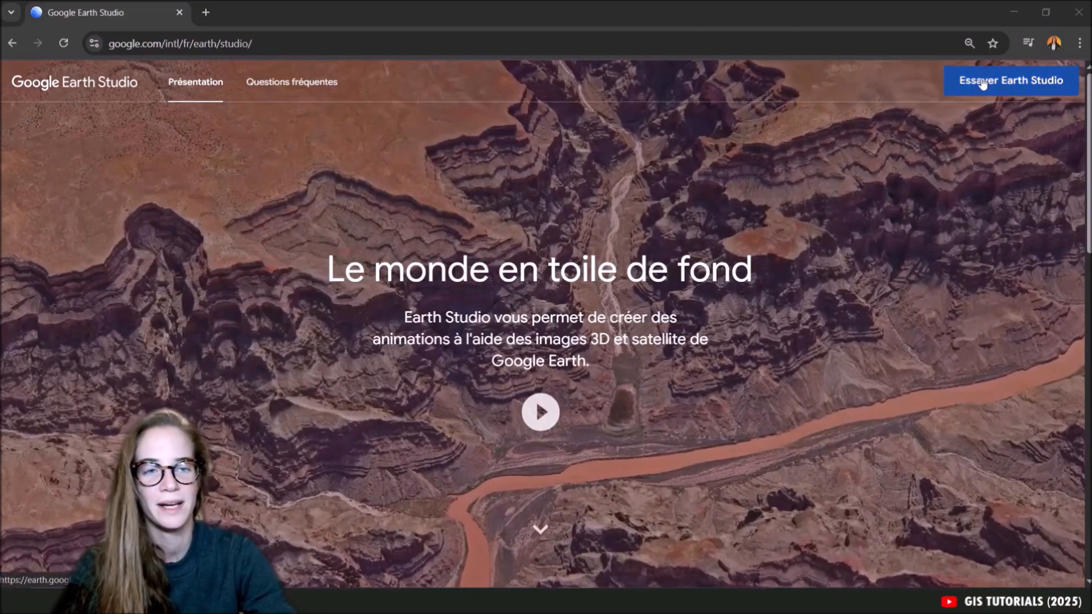
click(983, 81)
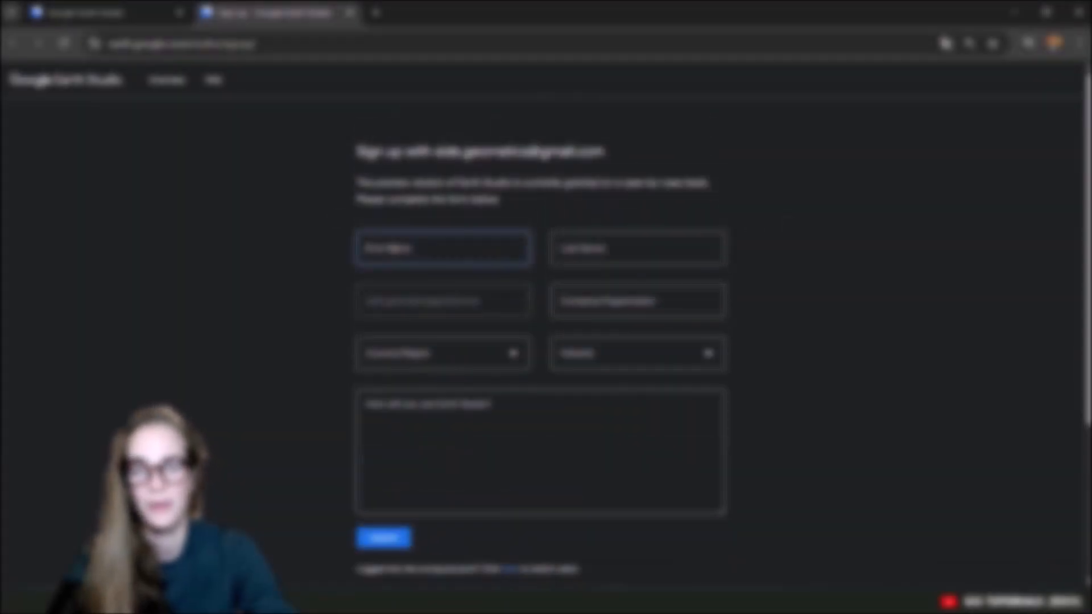
Fill in the sign-up form with the applicant's personal details and submit the request for Earth Studio access.
key(Caps_Lock)
text(E)
key(Caps_Lock)
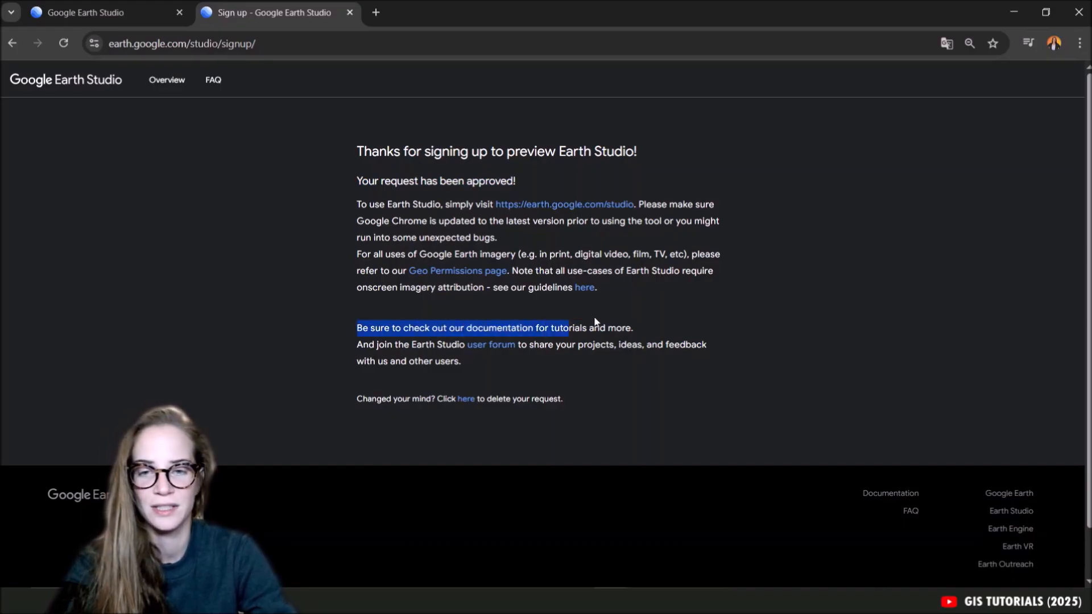
click(630, 322)
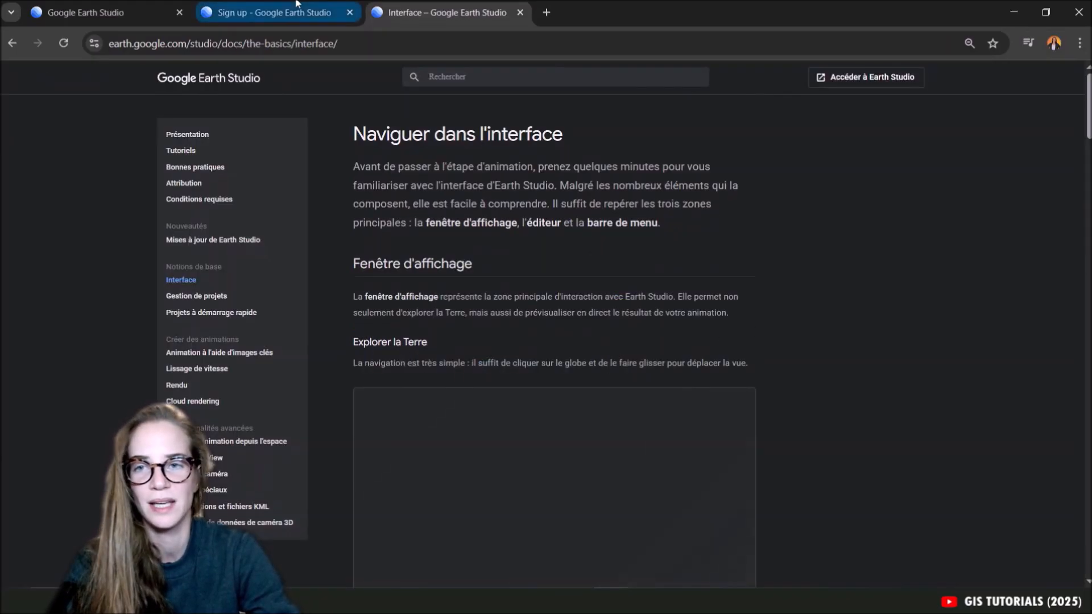
Return to the sign-up approval page, open Earth Studio from it and accept the terms and conditions.
click(297, 3)
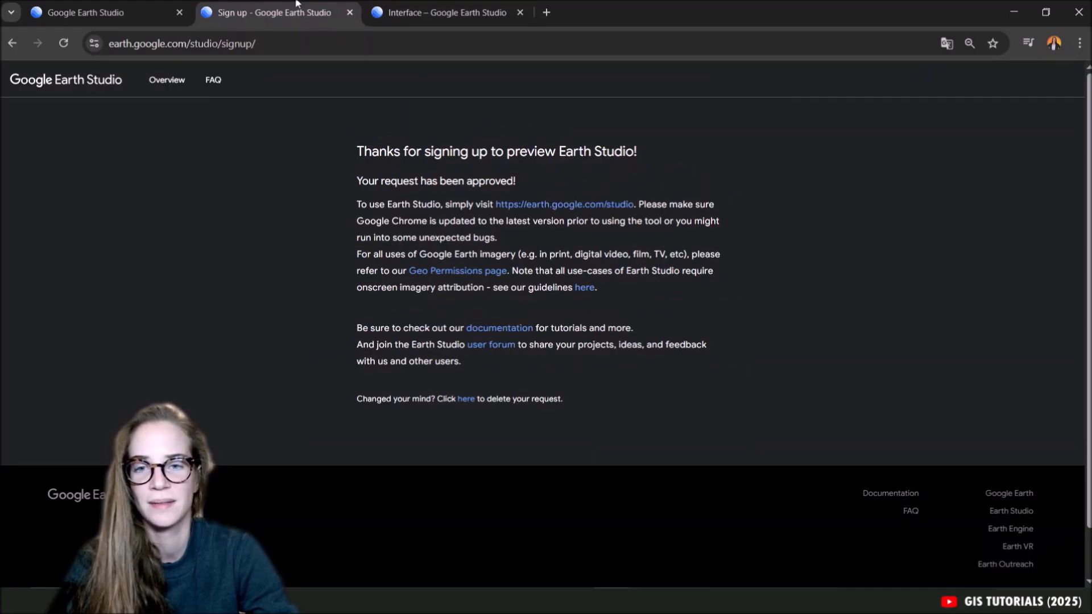
click(544, 206)
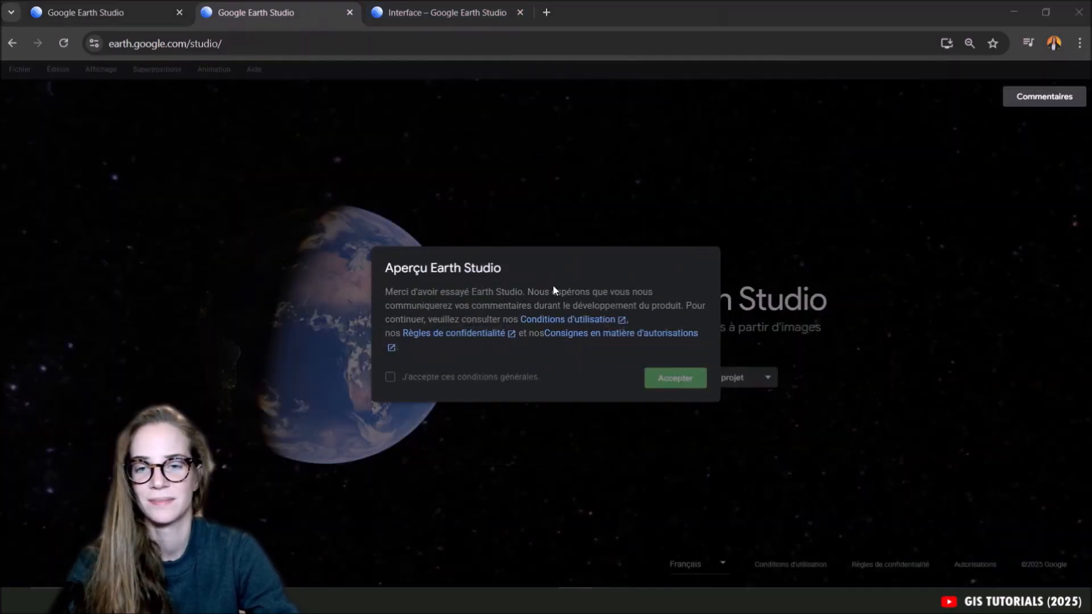
click(390, 378)
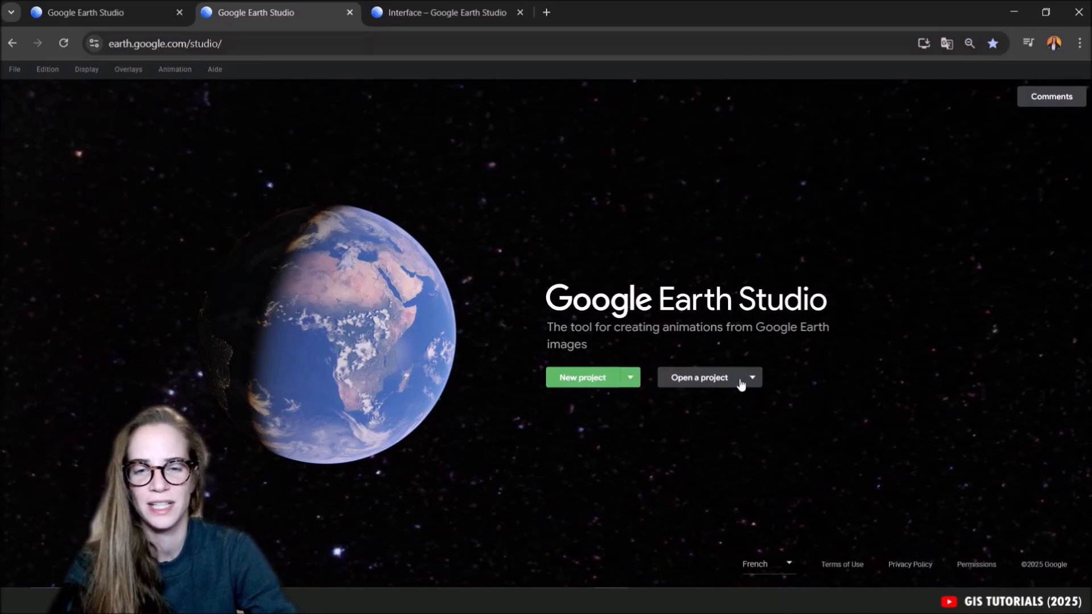
Look at the saved projects, close the list and start a new project named Earth_Studio_Tutorial.
click(687, 378)
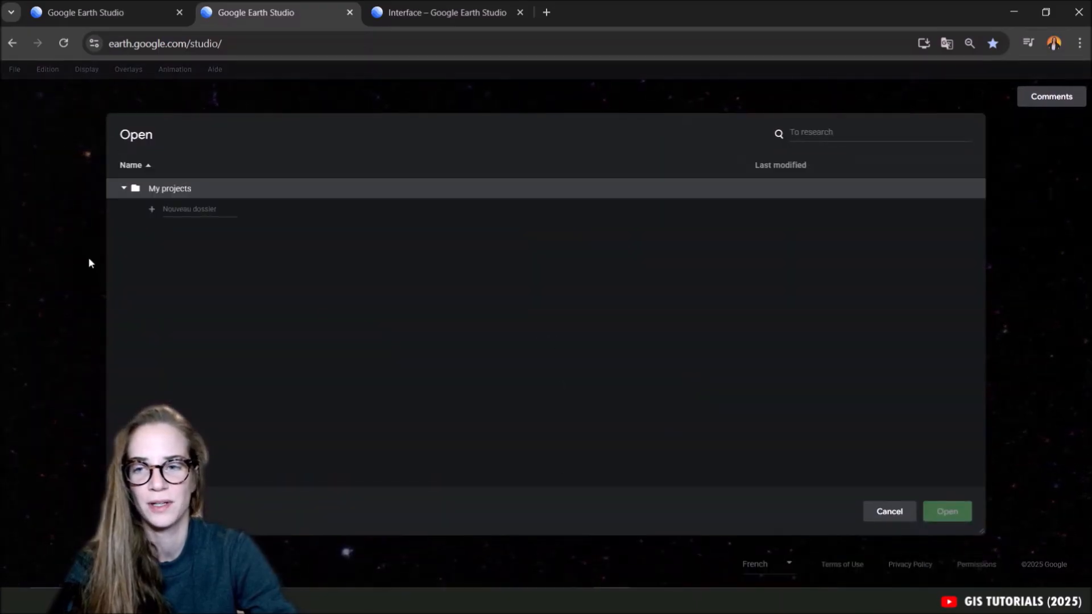
click(886, 513)
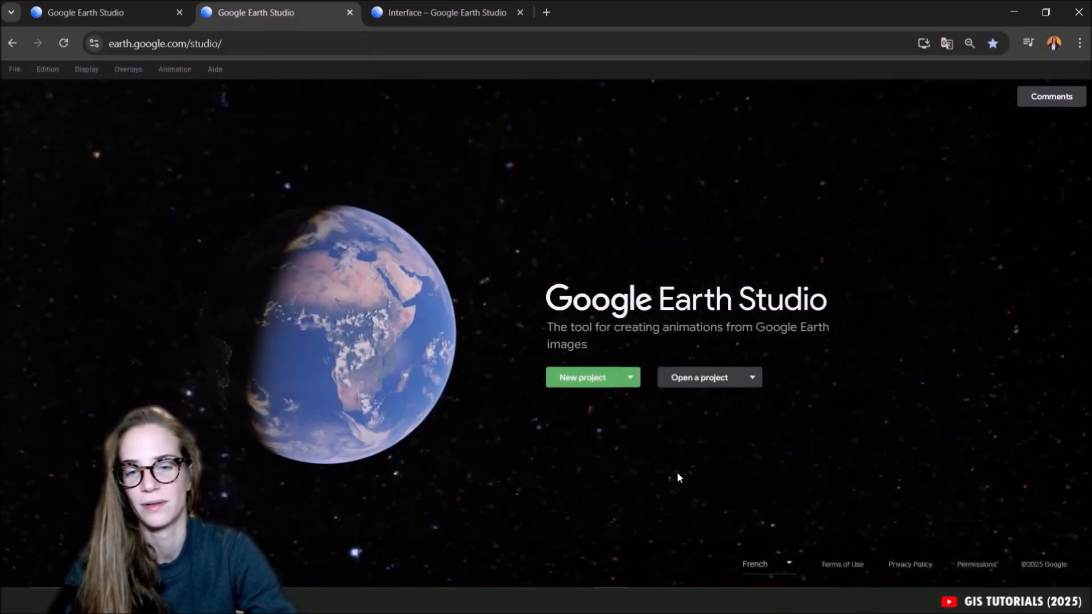
click(588, 378)
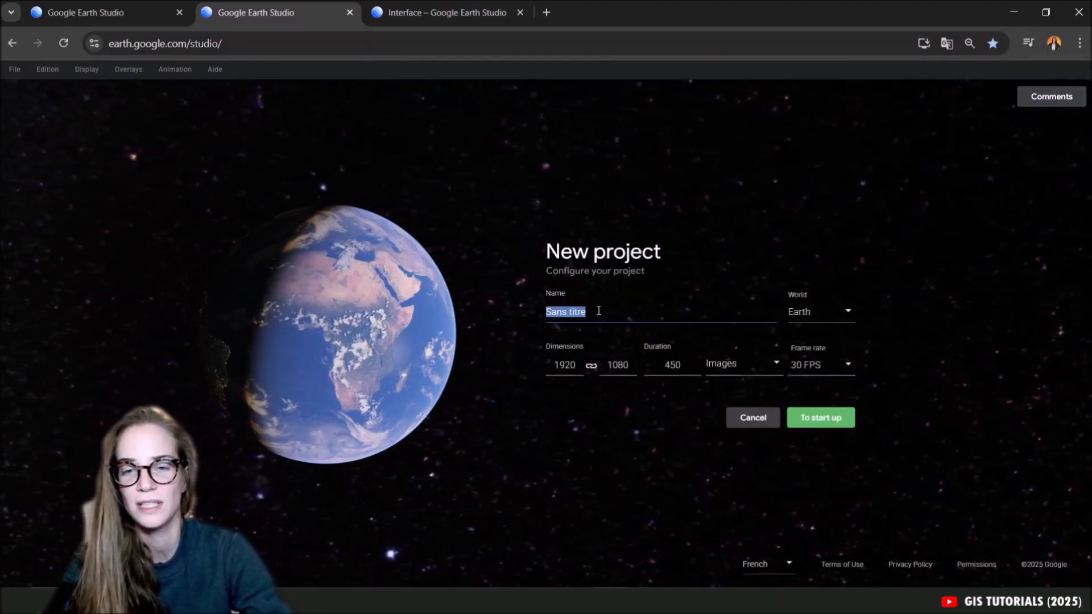
text(Earth_S)
text(tudio_T)
text(utor)
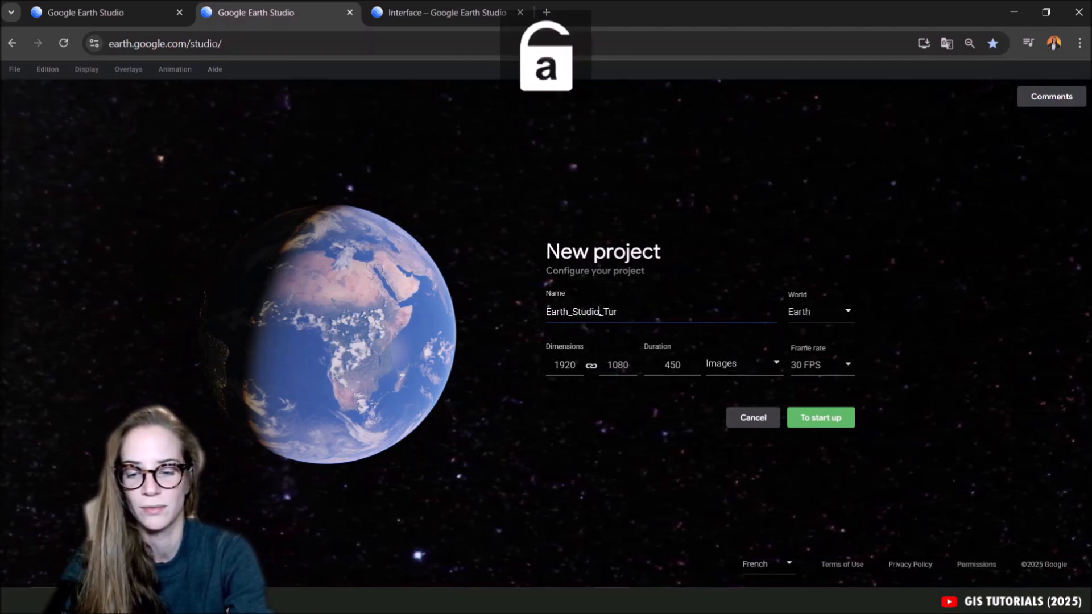
key(BackSpace)
text(tora)
text(ial)
Choose Earth as the world and 30 FPS as the frame rate, keep 1920 × 1080, and start the project.
click(819, 313)
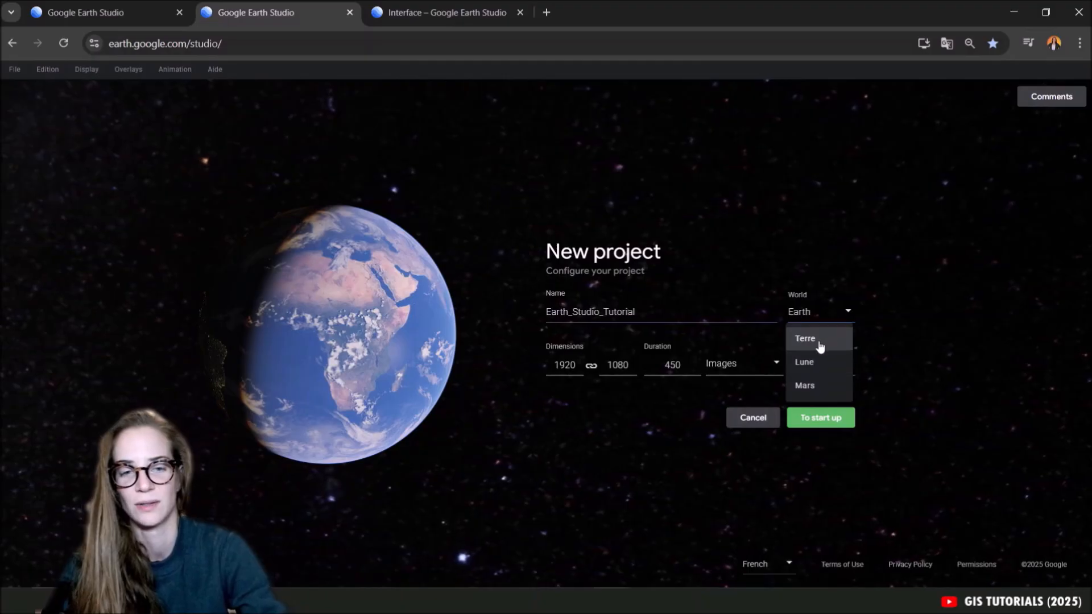
click(815, 345)
click(826, 313)
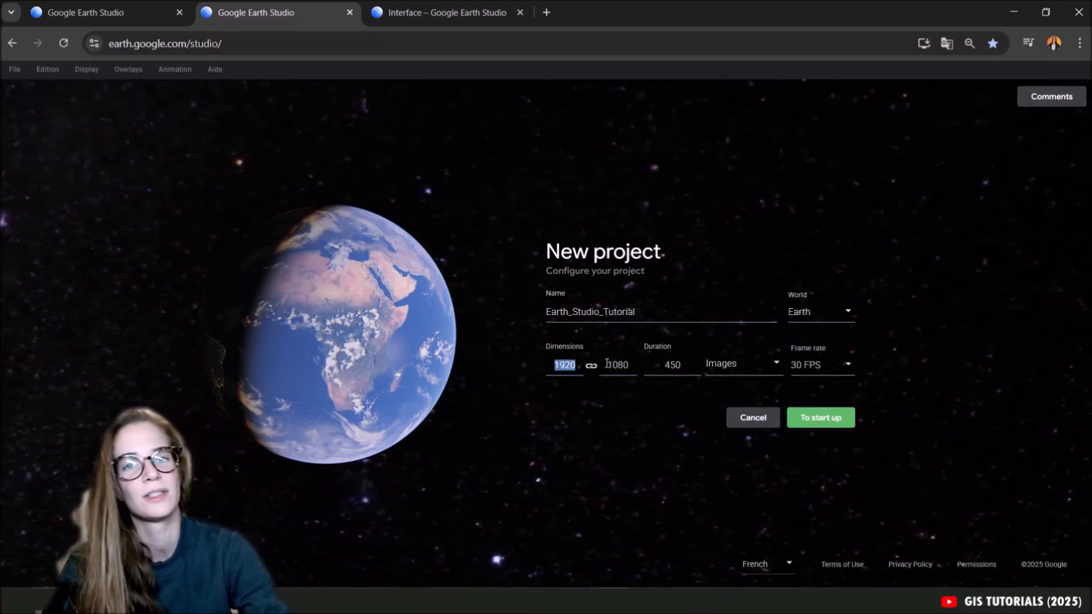
click(829, 366)
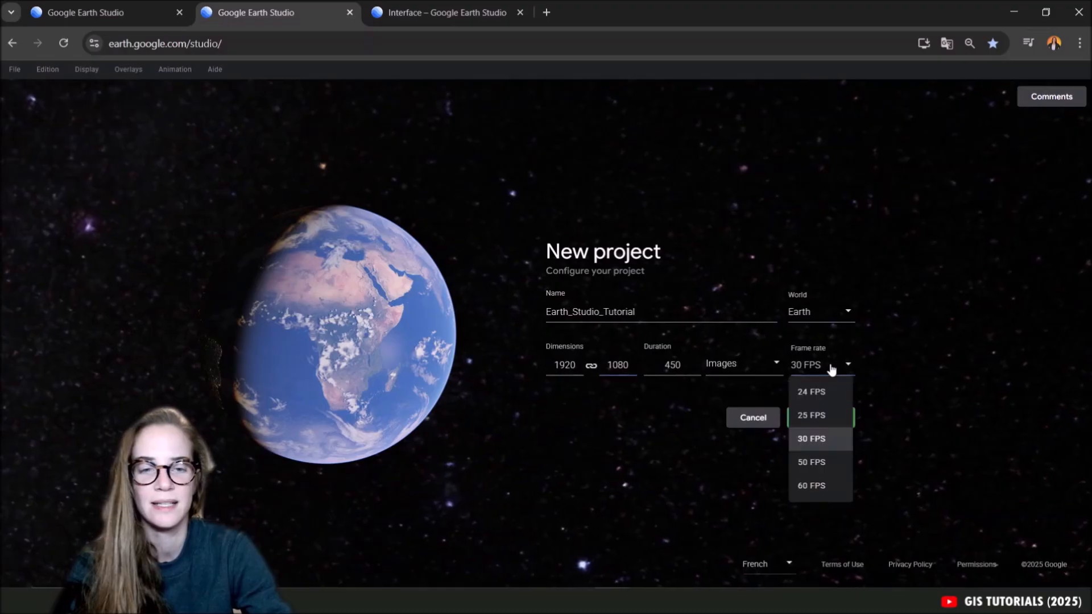
click(837, 449)
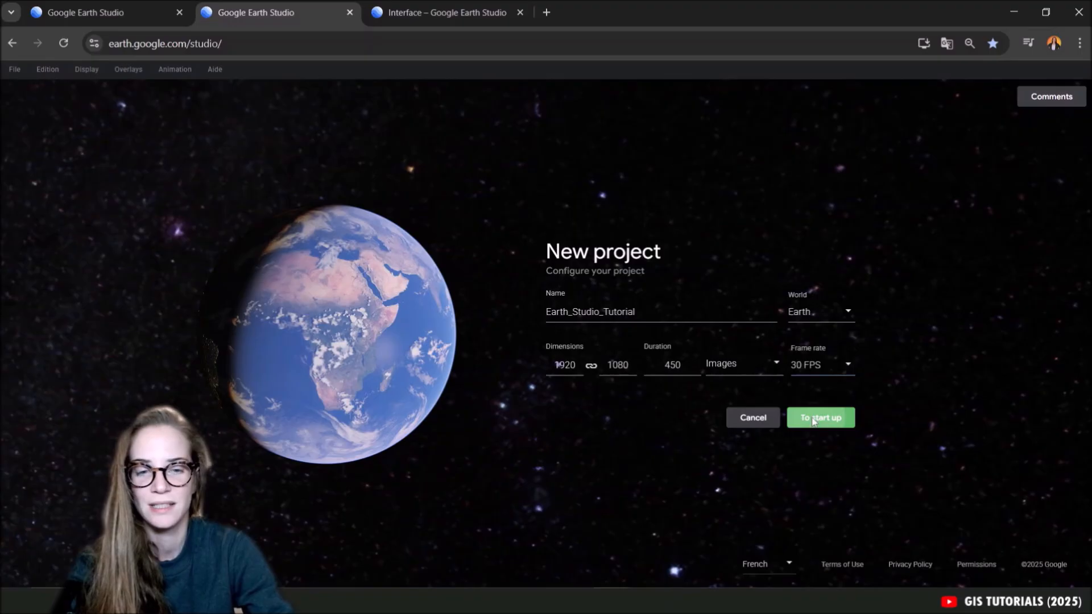
click(813, 419)
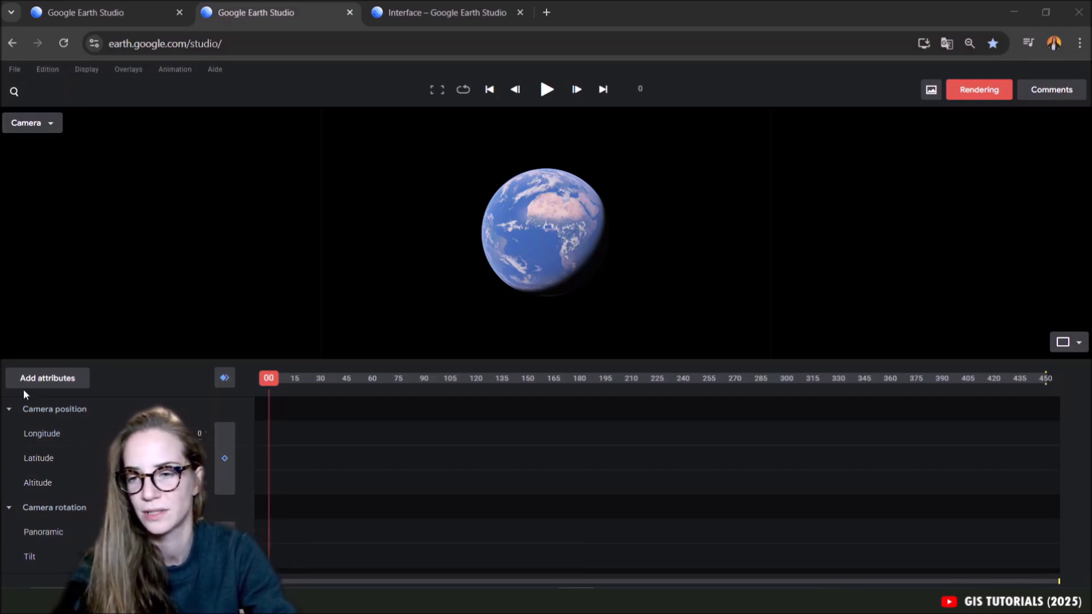
Examine the extra attributes that can be added to the animation, such as camera target, field of vision and clouds.
click(71, 381)
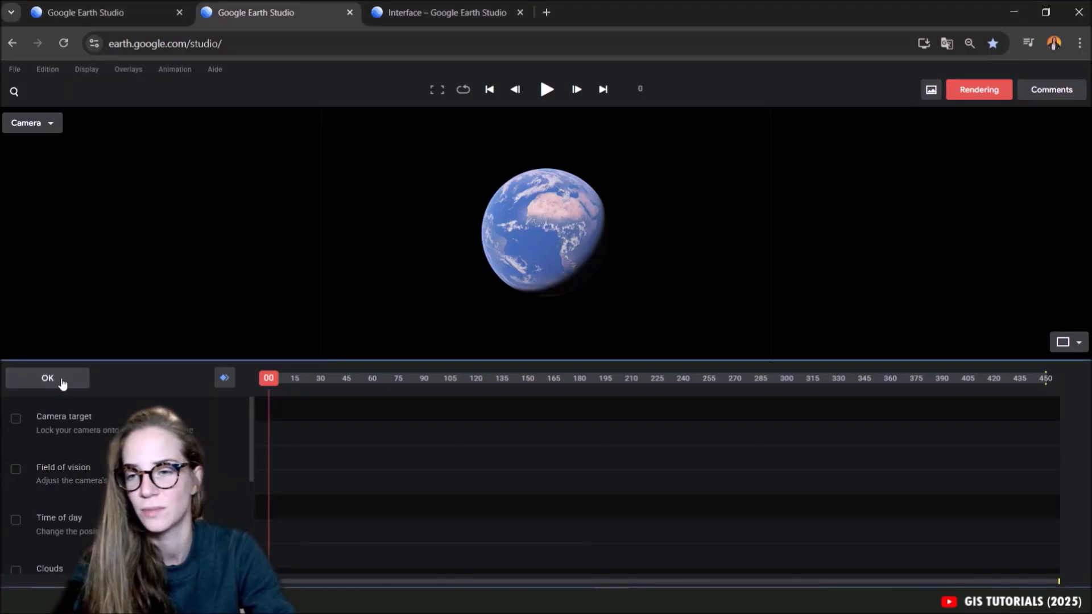
scroll(50, 432, down, 3)
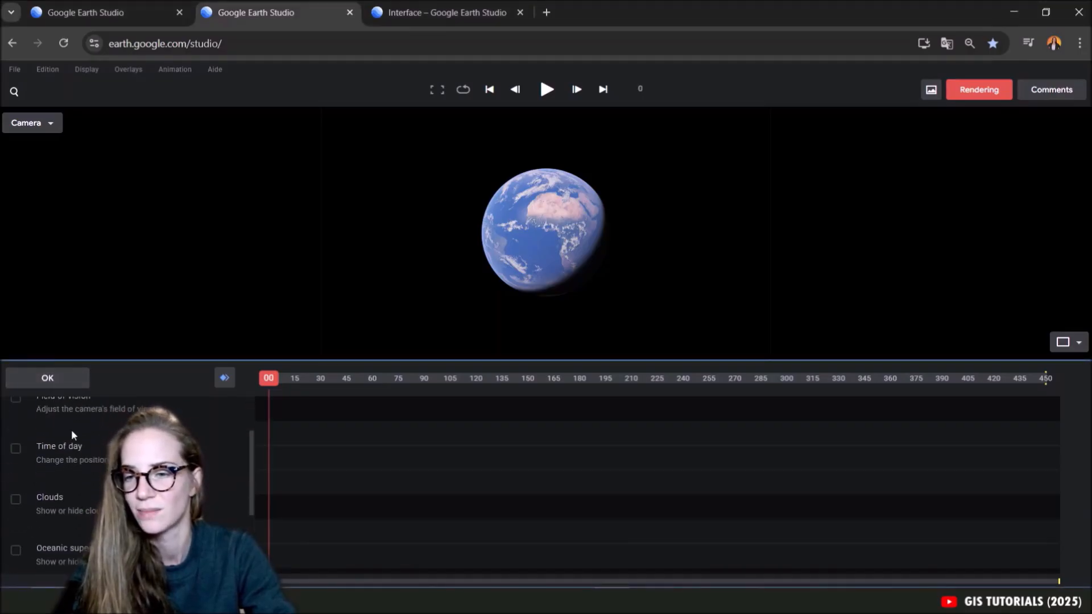
scroll(84, 466, up, 3)
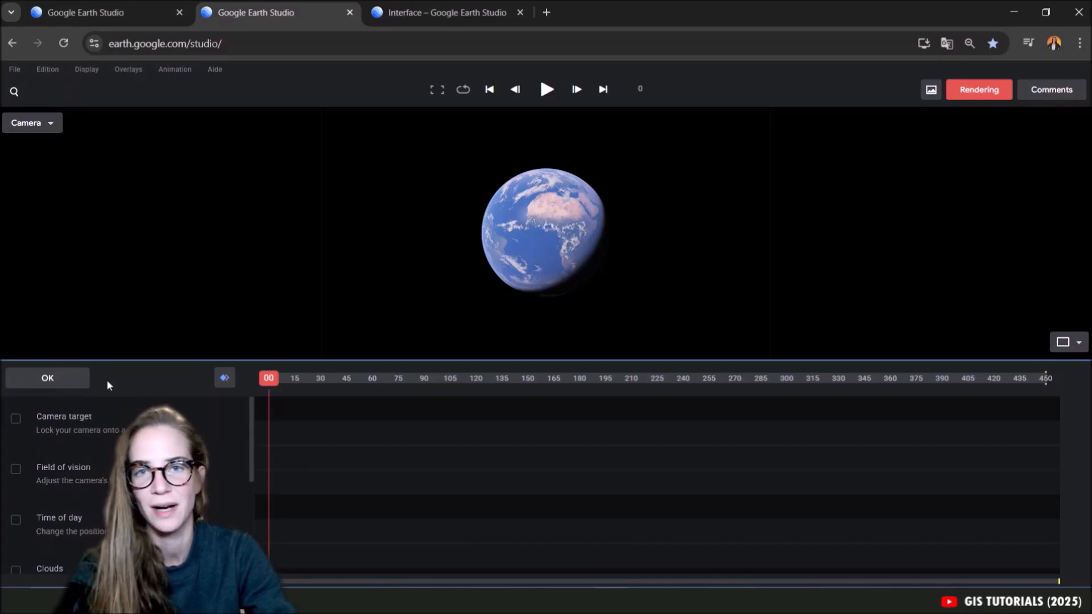
Add a keyframe for all camera attributes at frame 0, and rotate and zoom the globe in the camera view.
click(225, 379)
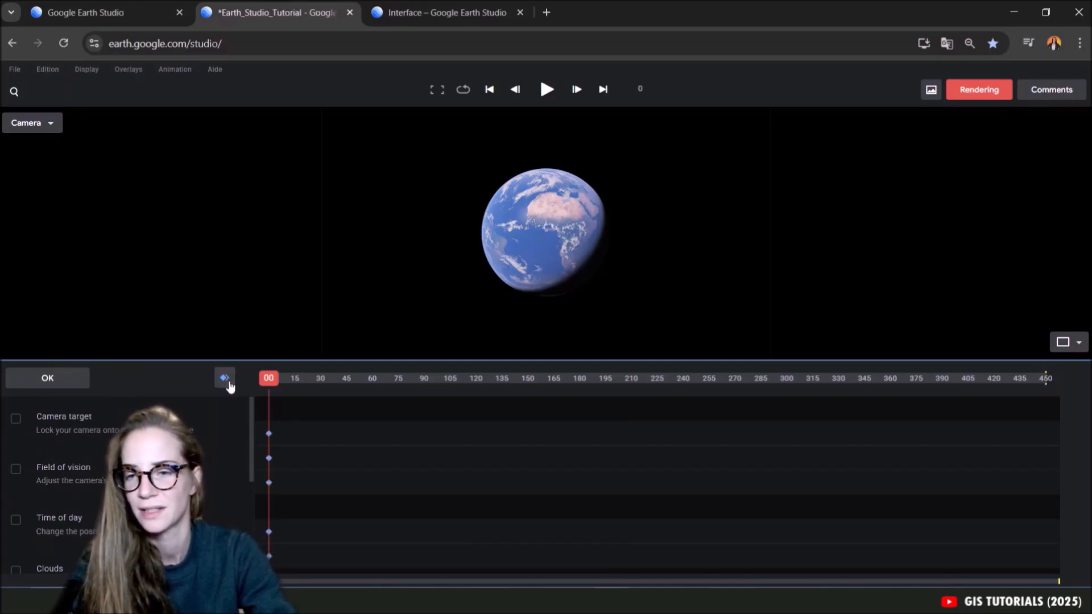
drag(526, 230, 544, 221)
scroll(541, 226, up, 8)
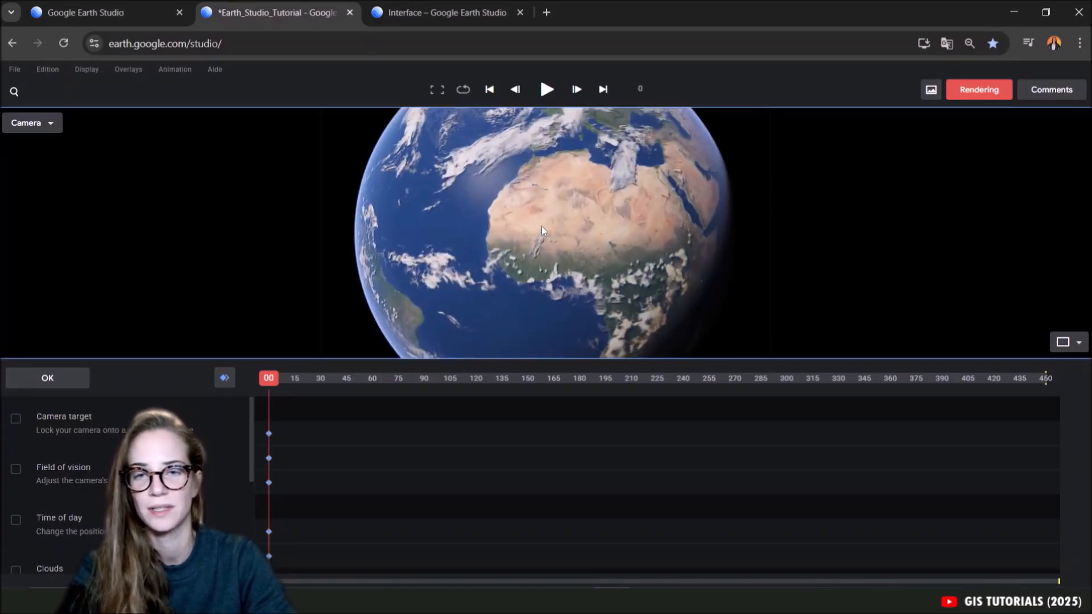
Split the display into two viewports and make the camera view wider than the map view.
click(86, 69)
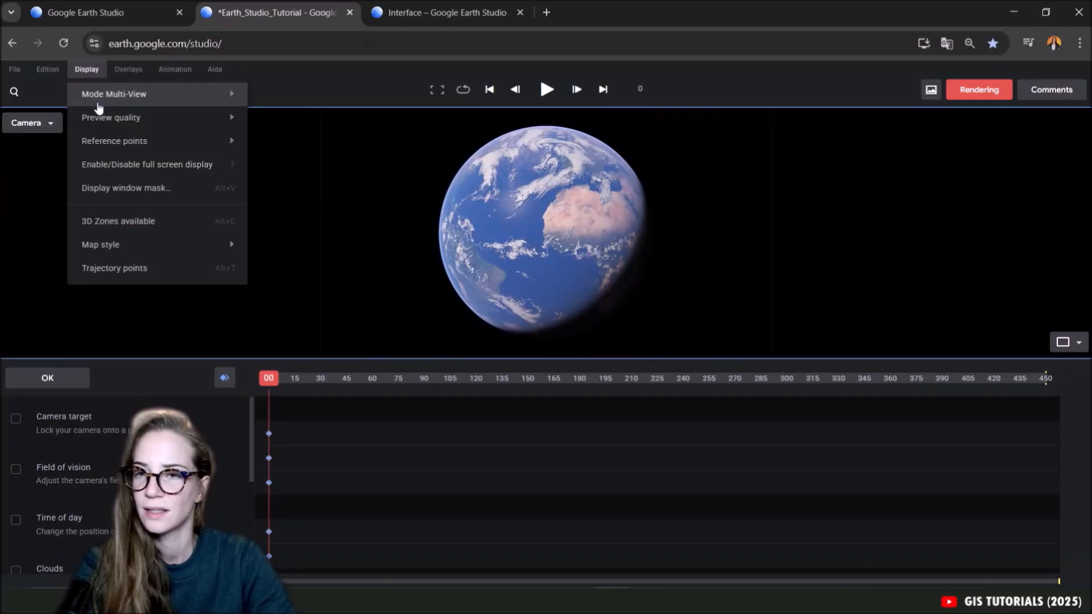
mouse_move(100, 102)
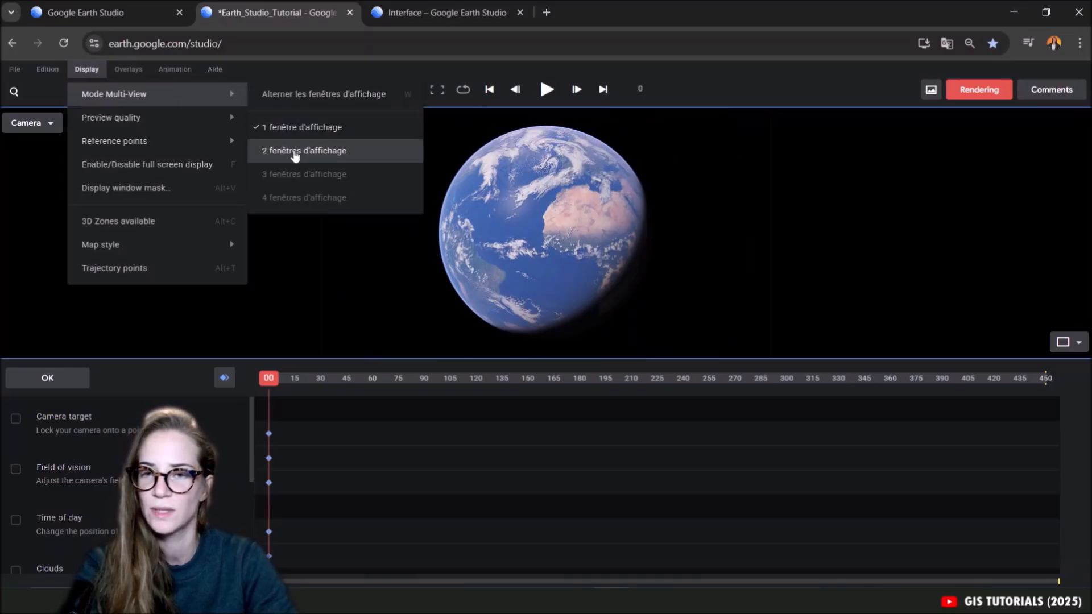
click(276, 151)
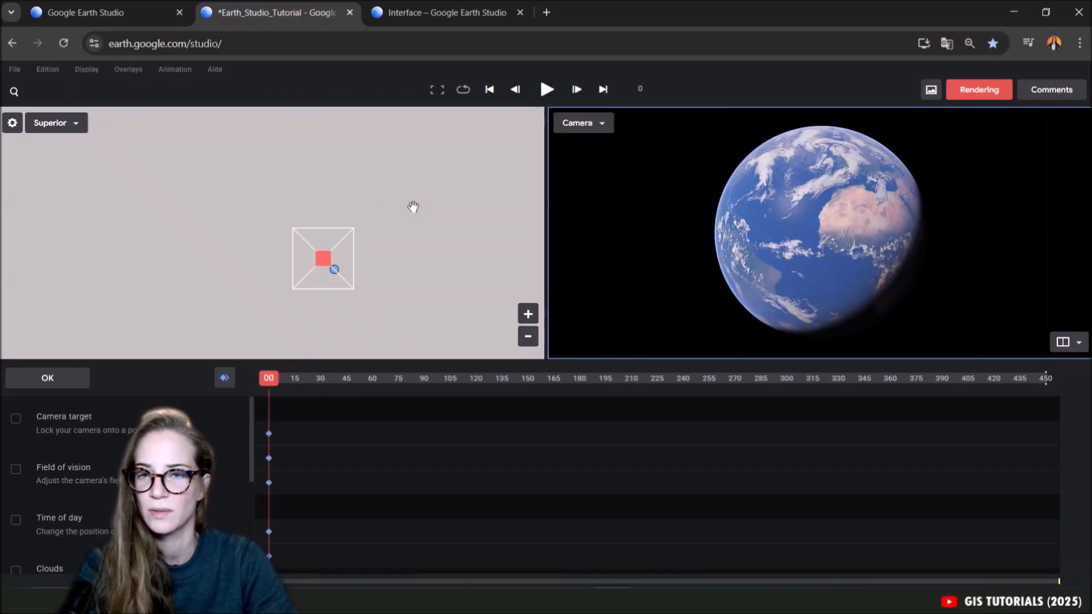
drag(547, 207, 402, 205)
Move the camera over southern Europe at frame 0, fine-tune the globe's orientation and record keyframes for all attributes.
drag(198, 236, 214, 203)
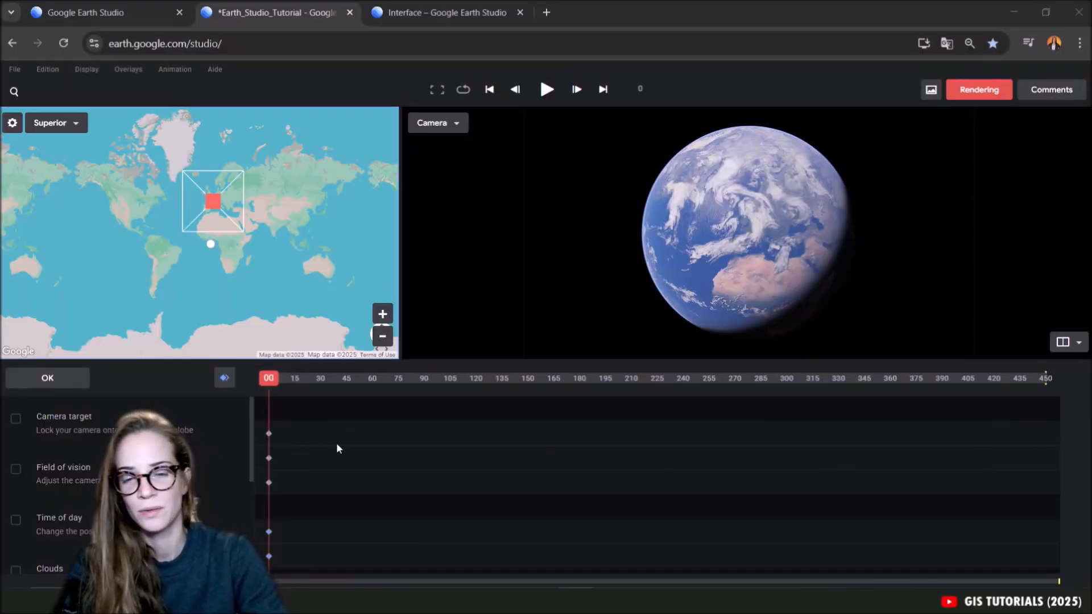
drag(756, 274, 753, 268)
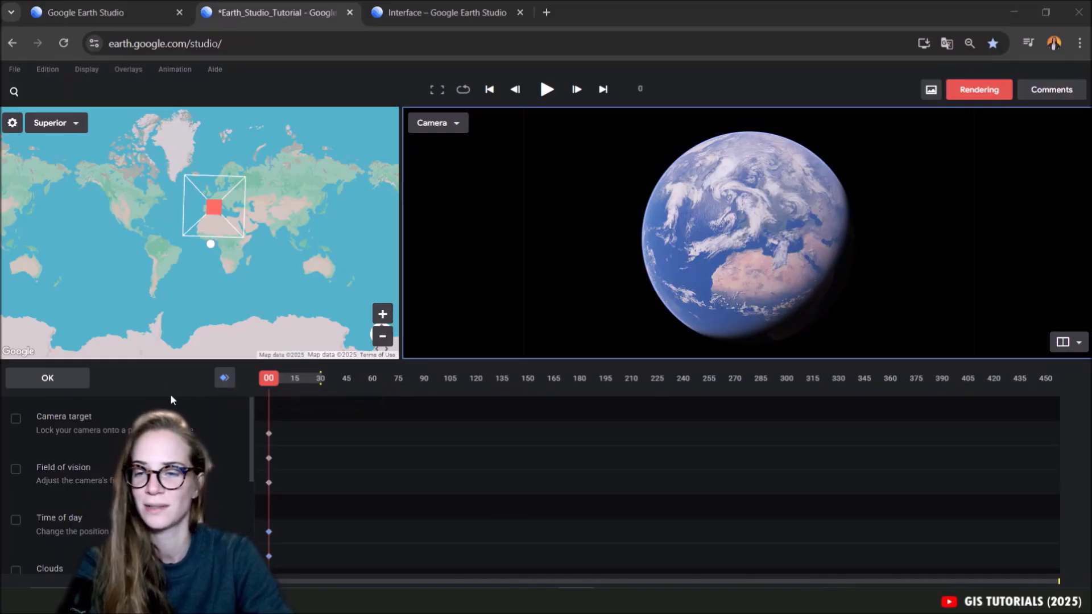
click(223, 382)
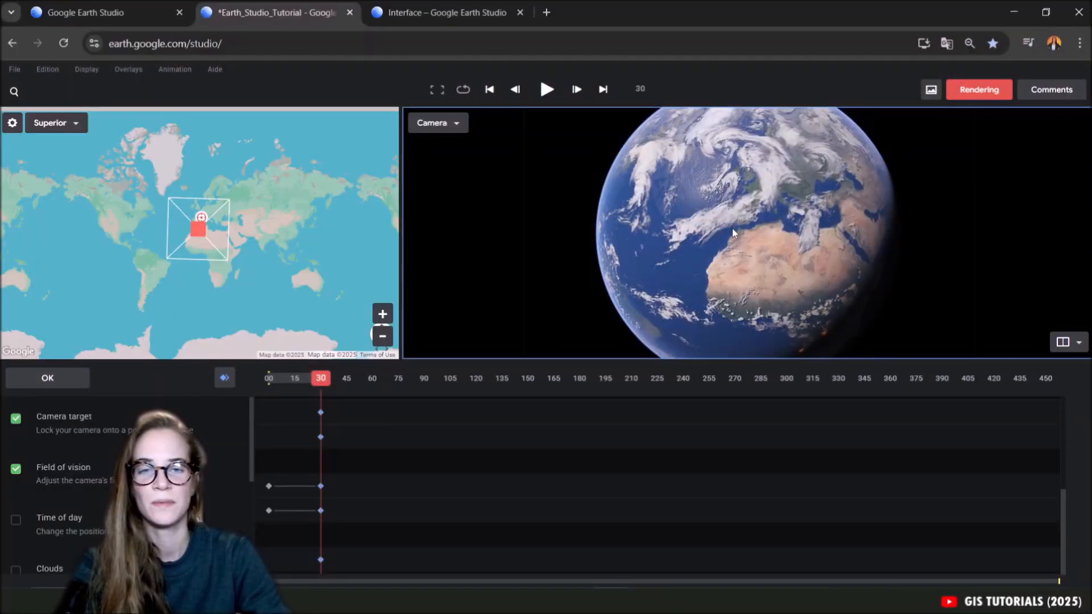
Bring the camera from the whole globe down to an overhead view of Rome at frame 30.
mouse_move(711, 188)
mouse_down()
mouse_move(728, 205)
mouse_move(654, 197)
mouse_move(723, 204)
mouse_move(665, 195)
mouse_move(654, 239)
mouse_move(736, 183)
mouse_move(705, 205)
mouse_up()
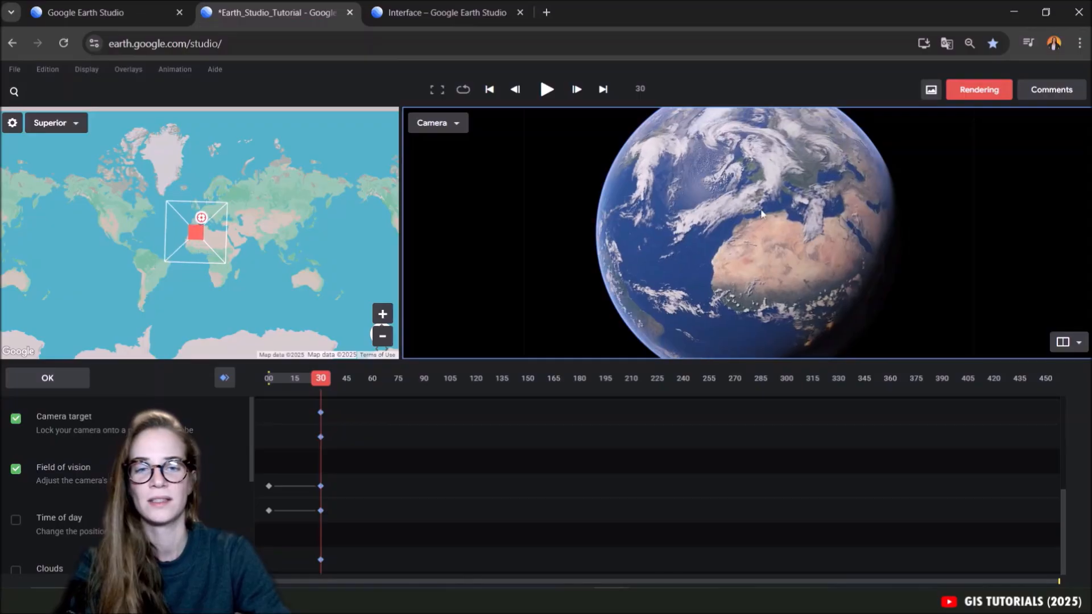
scroll(748, 206, up, 3)
scroll(749, 206, up, 8)
drag(933, 296, 713, 242)
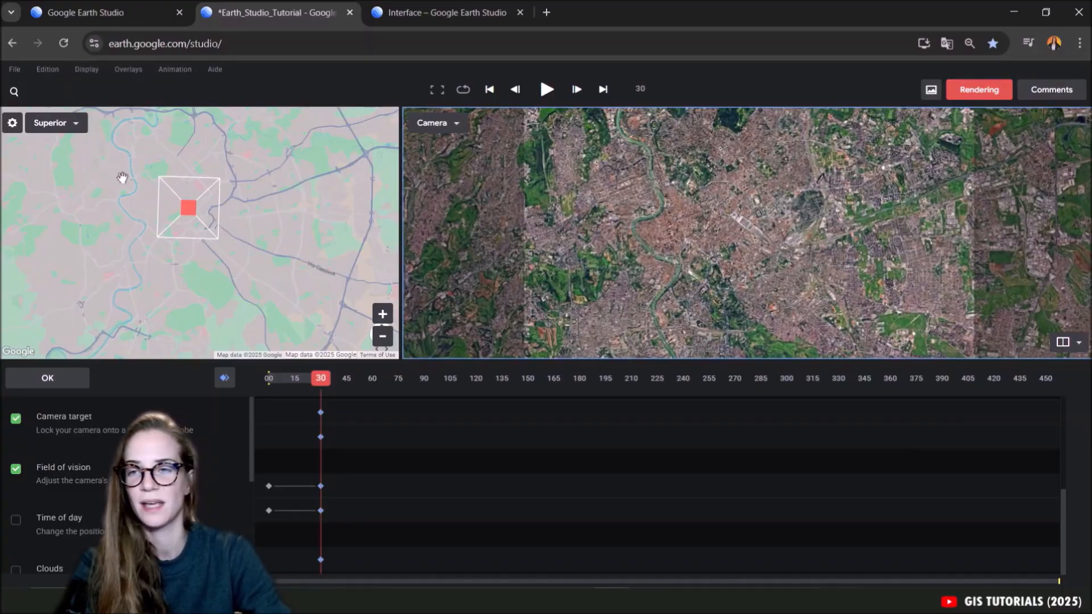
scroll(690, 220, down, 3)
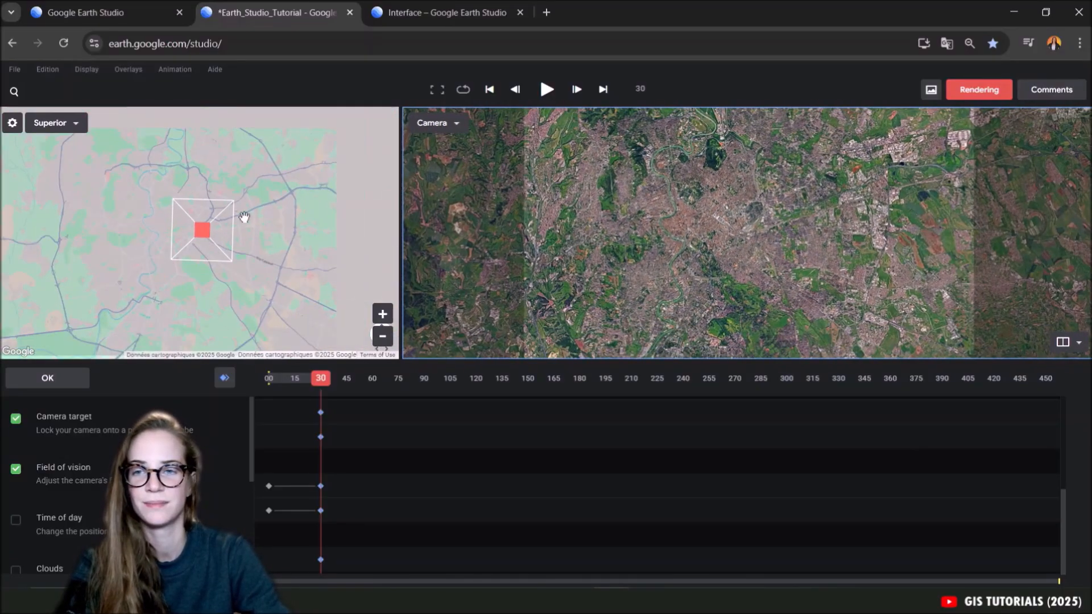
drag(679, 261, 733, 244)
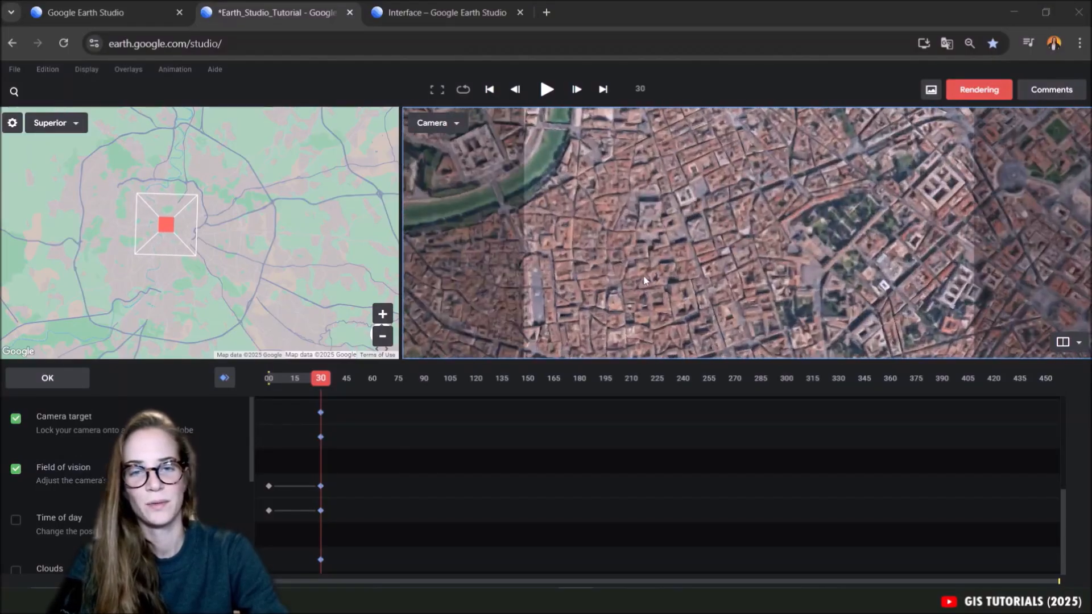
Zoom in on Rome's historic centre at frame 30 and tilt the camera to an oblique 3D view across the river.
scroll(643, 281, up, 2)
drag(644, 281, 745, 207)
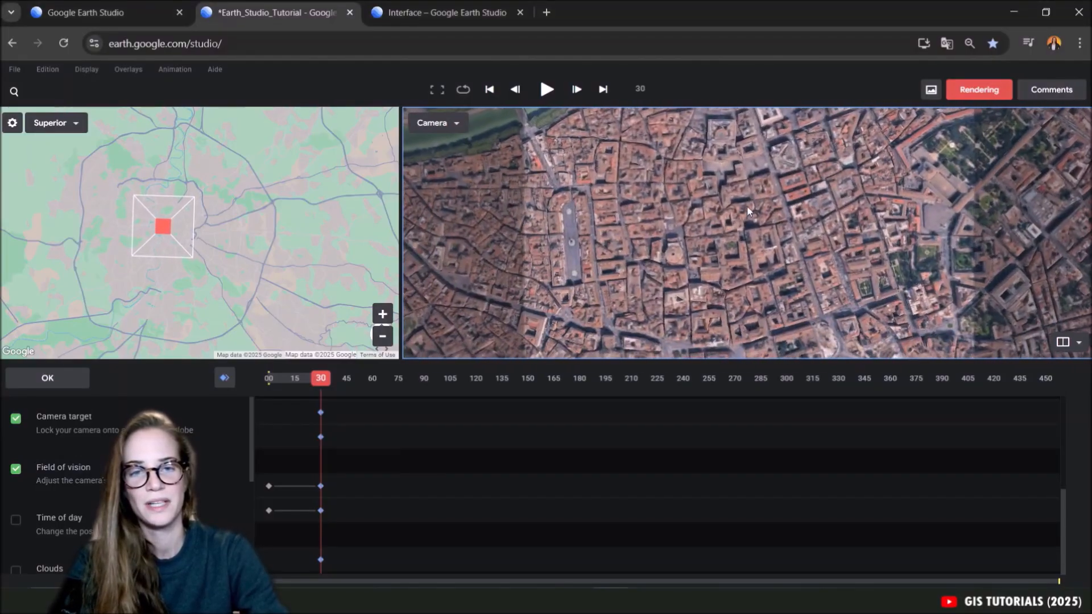
drag(676, 266, 766, 224)
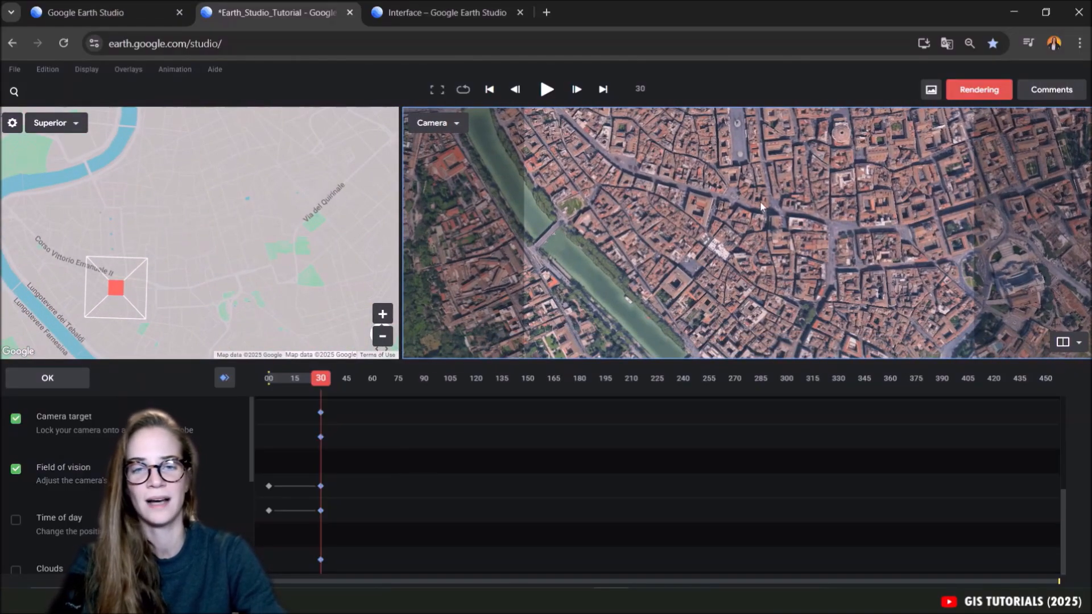
shift+drag(745, 155, 814, 178)
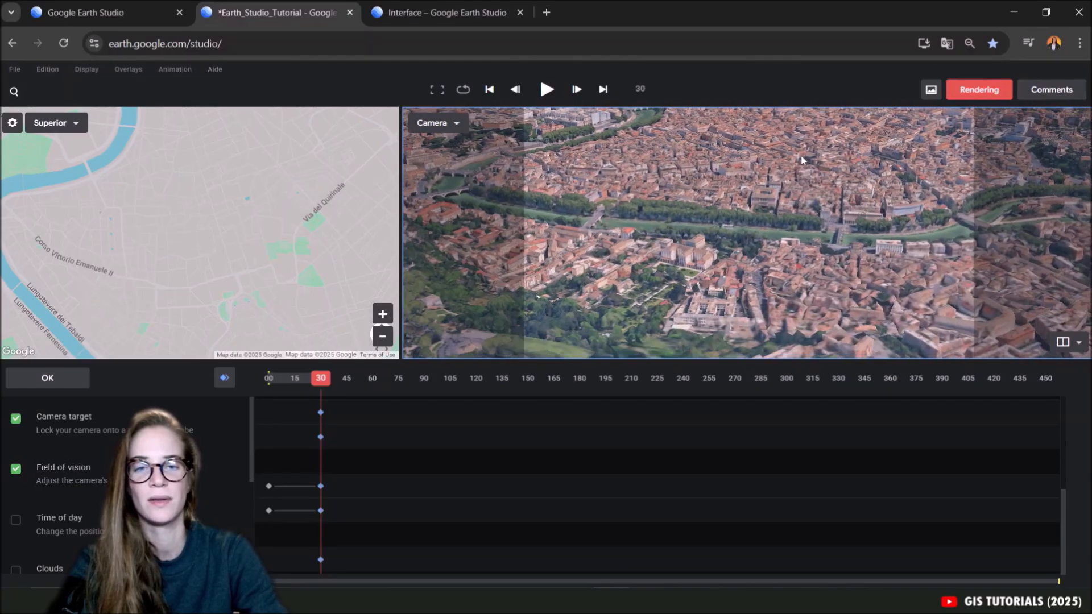
Try out camera navigation over Rome at frame 30 by zooming in and out, panning and orbiting to a wide view along the river.
scroll(760, 183, down, 5)
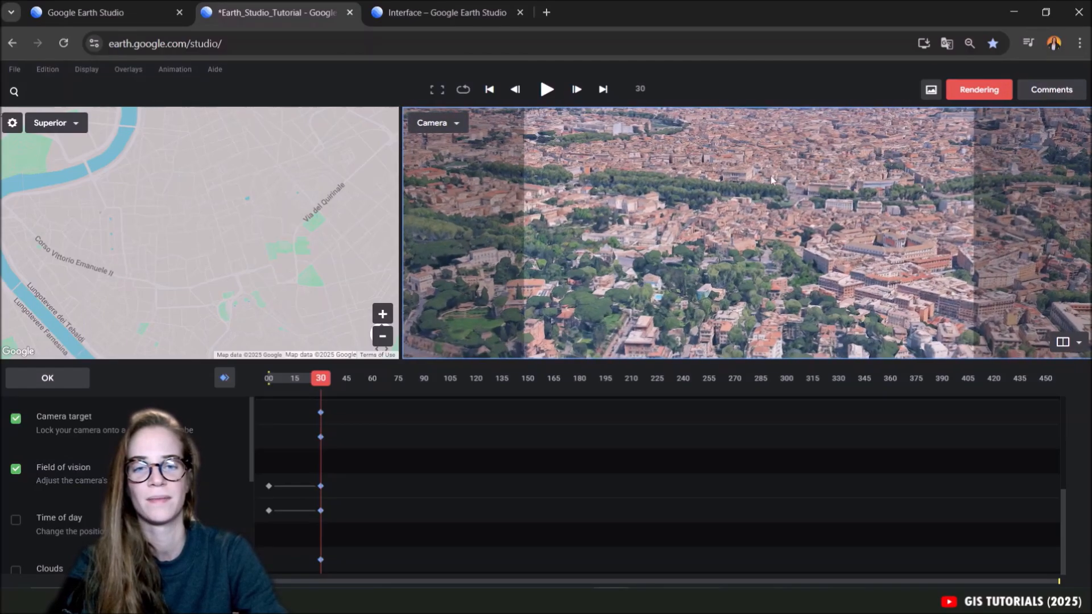
key(alt)
scroll(753, 224, up, 5)
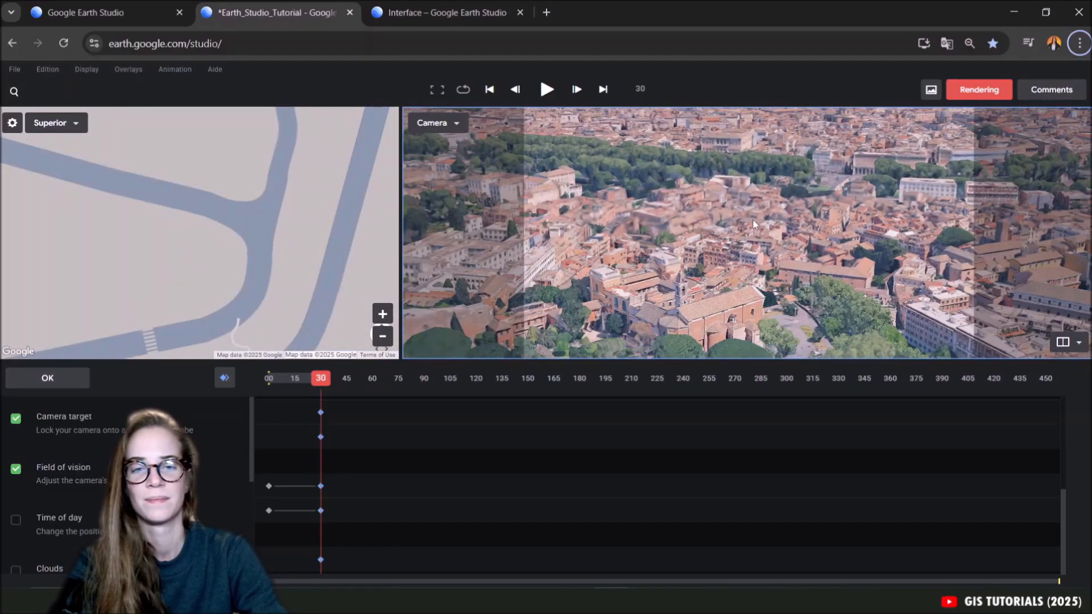
scroll(753, 224, down, 10)
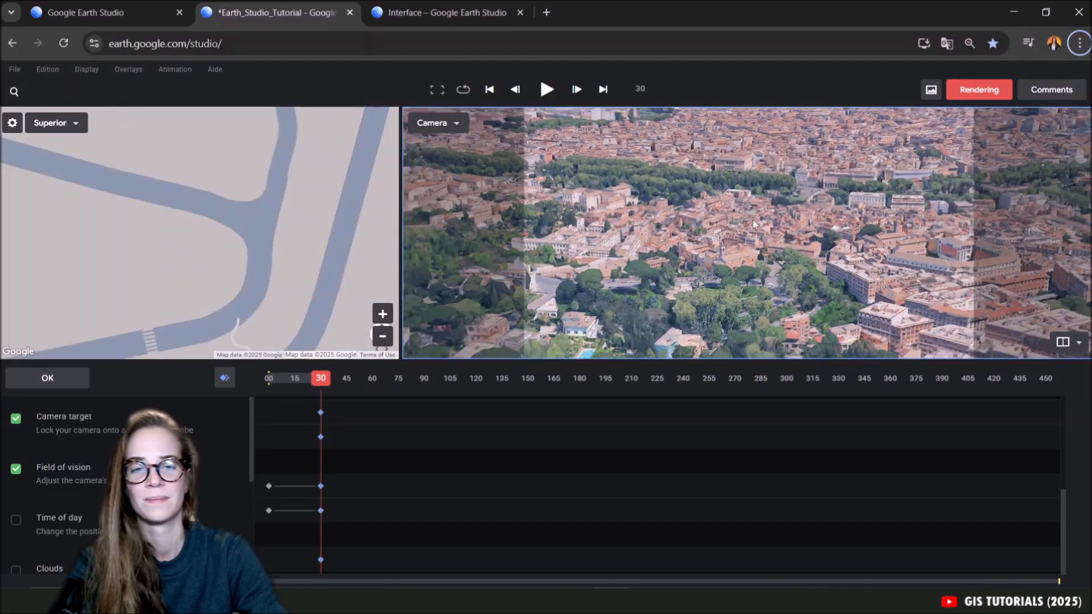
middle_drag(721, 270, 720, 222)
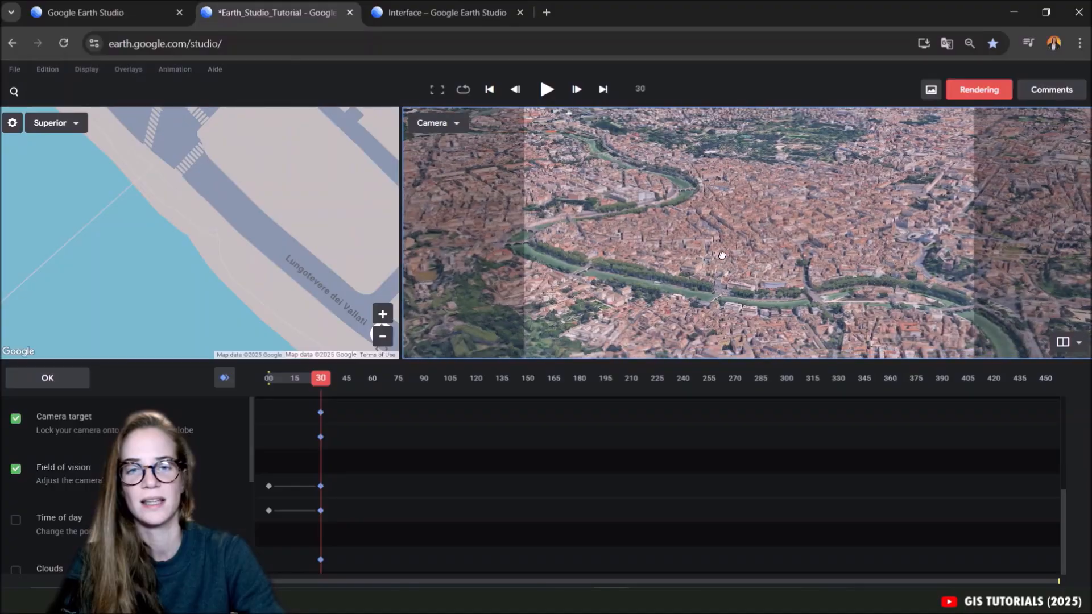
middle_drag(803, 278, 638, 251)
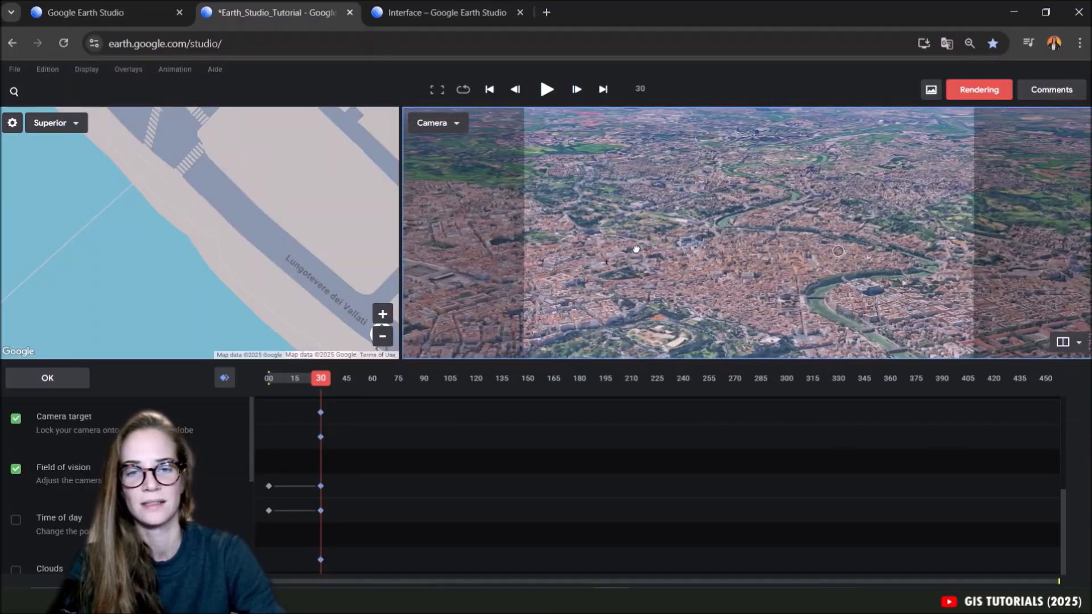
Bring the camera in close over the ancient ruins and gardens in Rome's centre.
scroll(692, 267, up, 5)
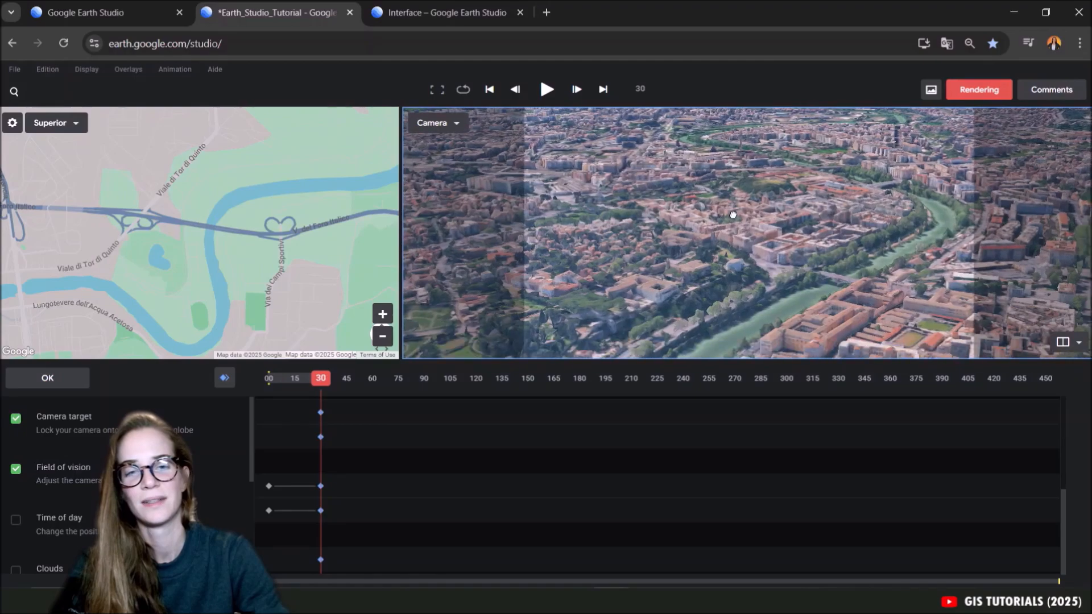
middle_drag(701, 256, 734, 260)
scroll(728, 216, up, 2)
mouse_move(727, 205)
middle_down()
mouse_move(728, 181)
mouse_move(710, 168)
mouse_move(718, 199)
middle_up()
scroll(803, 238, up, 5)
middle_drag(804, 239, 567, 243)
middle_drag(843, 289, 734, 271)
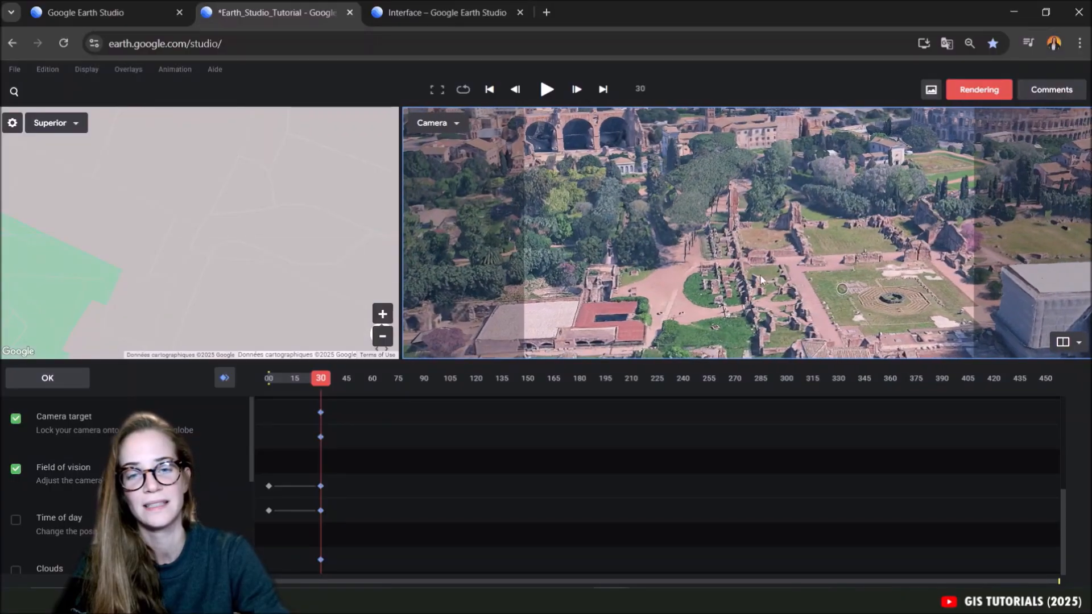
Bring the Colosseum into view, orbit the camera around it and pull back to a wide view of Rome.
scroll(778, 281, down, 5)
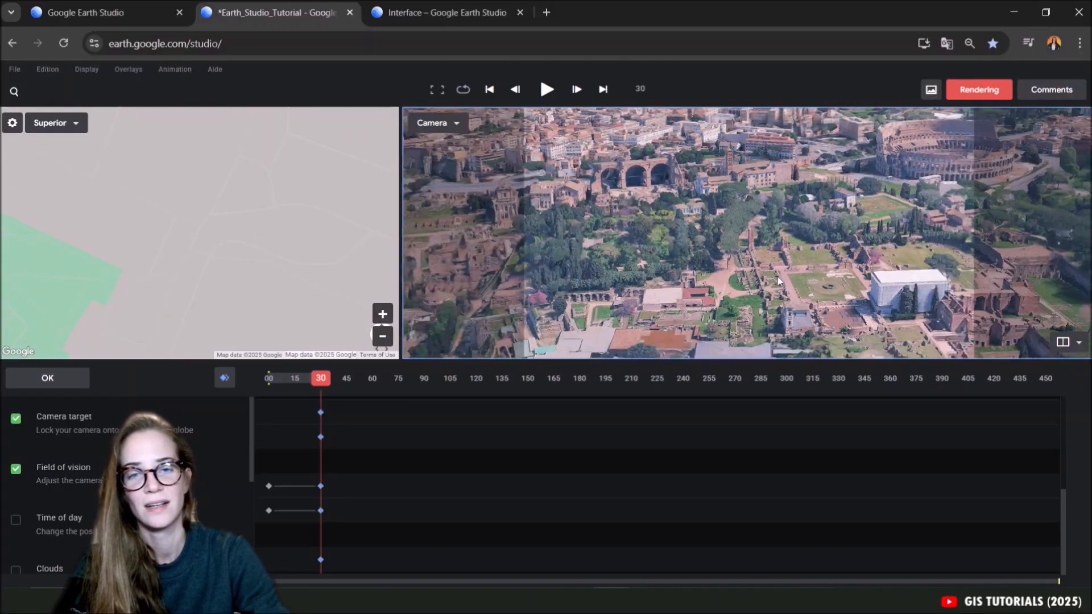
scroll(778, 281, down, 3)
scroll(748, 259, up, 5)
drag(945, 175, 772, 270)
scroll(749, 260, down, 2)
middle_drag(772, 271, 777, 242)
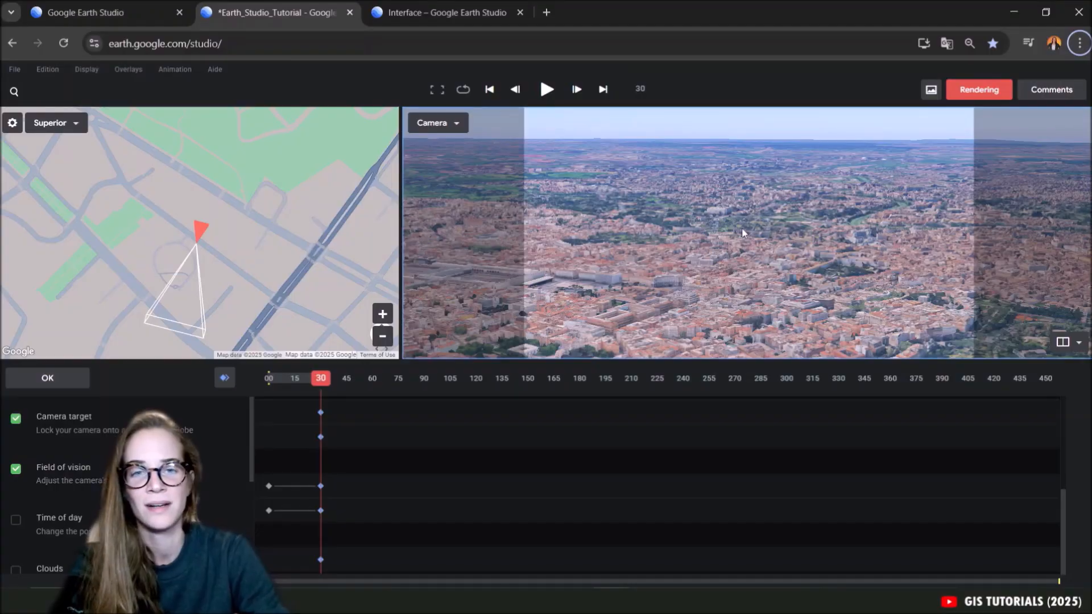
middle_drag(742, 229, 699, 231)
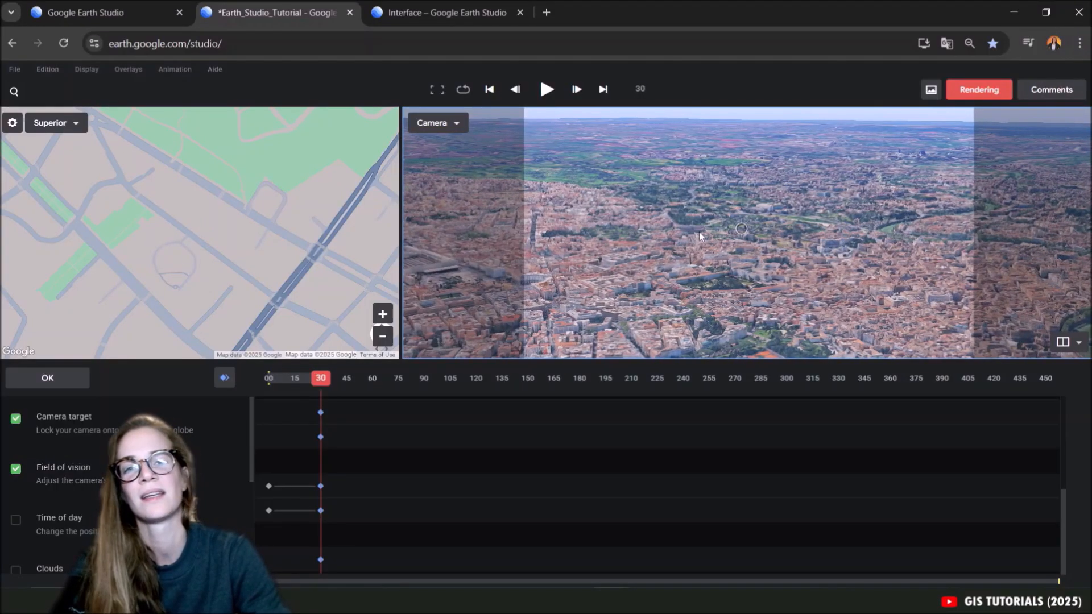
scroll(687, 224, down, 5)
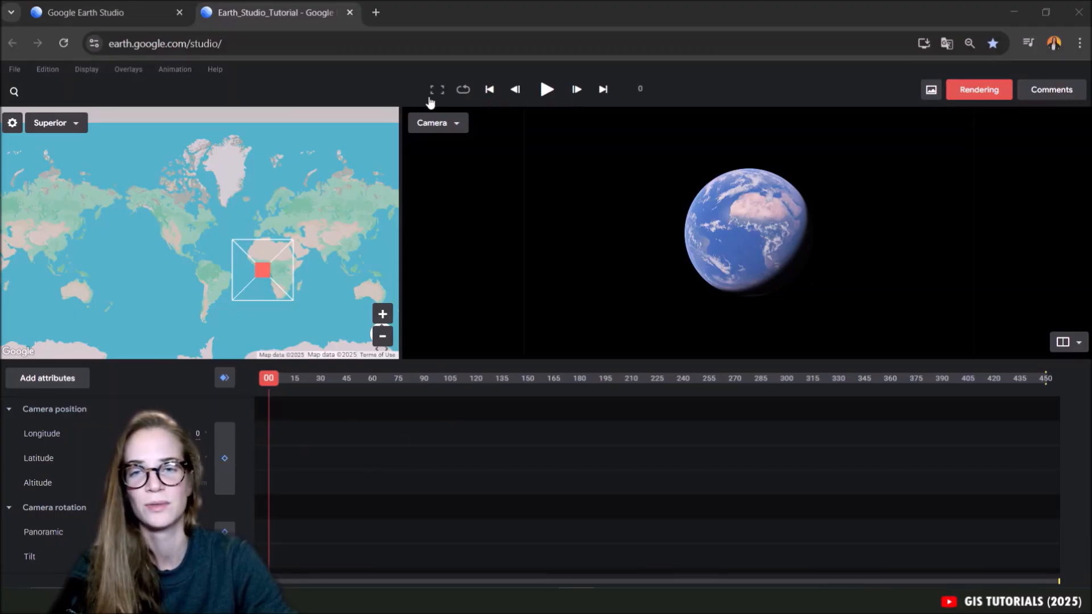
Bring the globe closer with North Africa facing the camera at frame 0 and record keyframes for all attributes.
scroll(731, 246, up, 2)
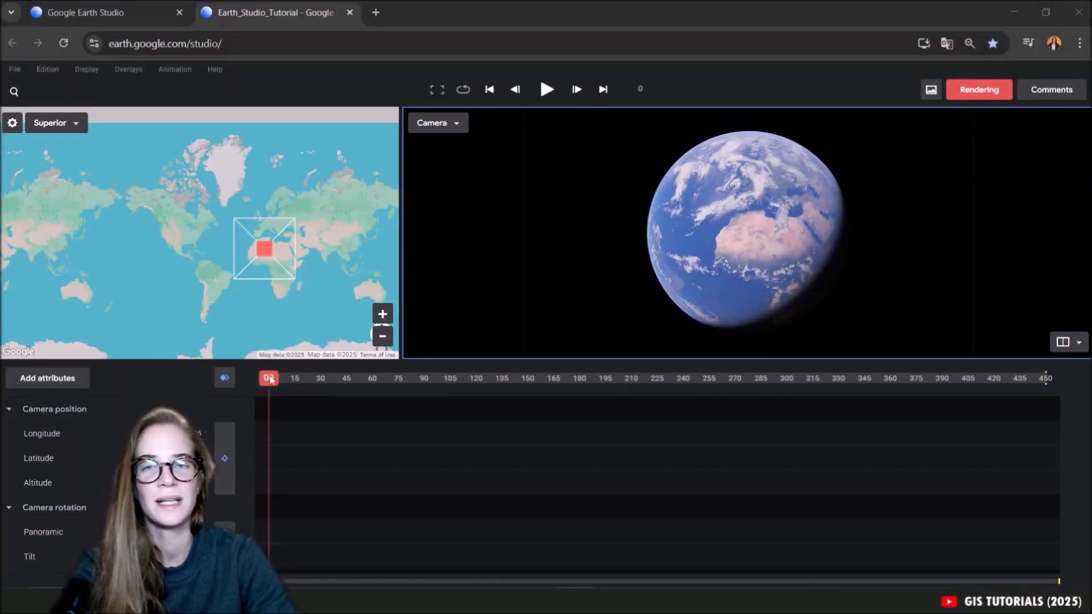
click(222, 384)
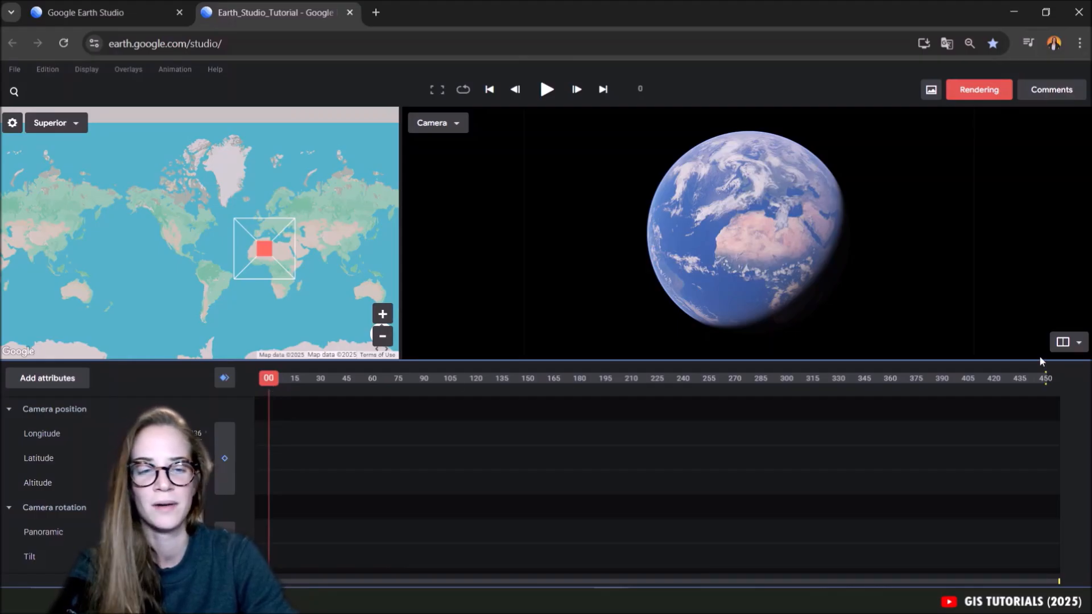
click(223, 379)
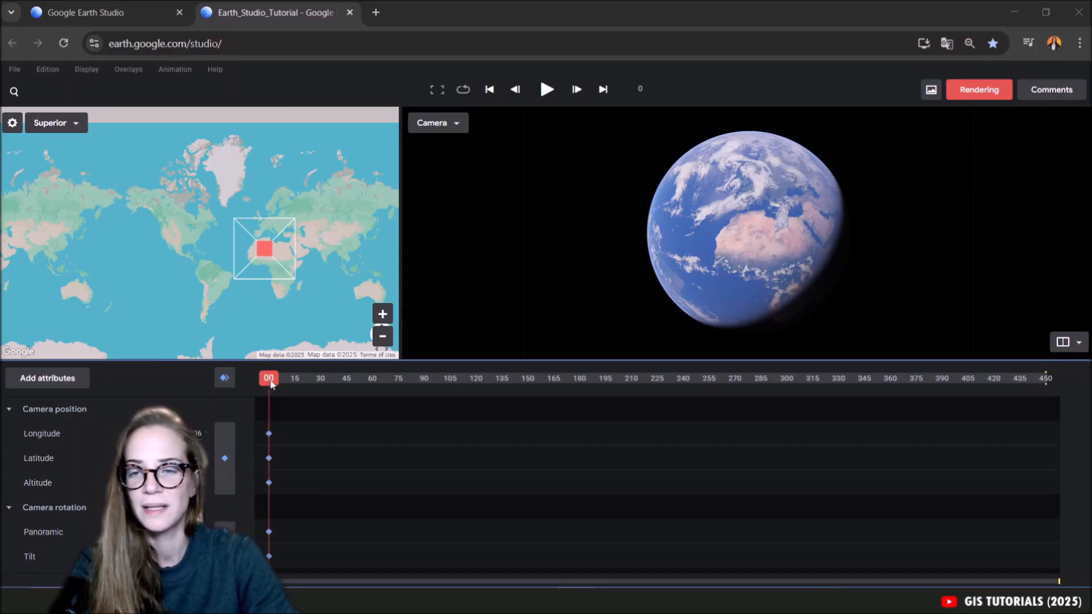
At frame 450, bring the camera from the globe down to an overhead view of the Rome region and record keyframes for all attributes.
drag(268, 384, 1048, 380)
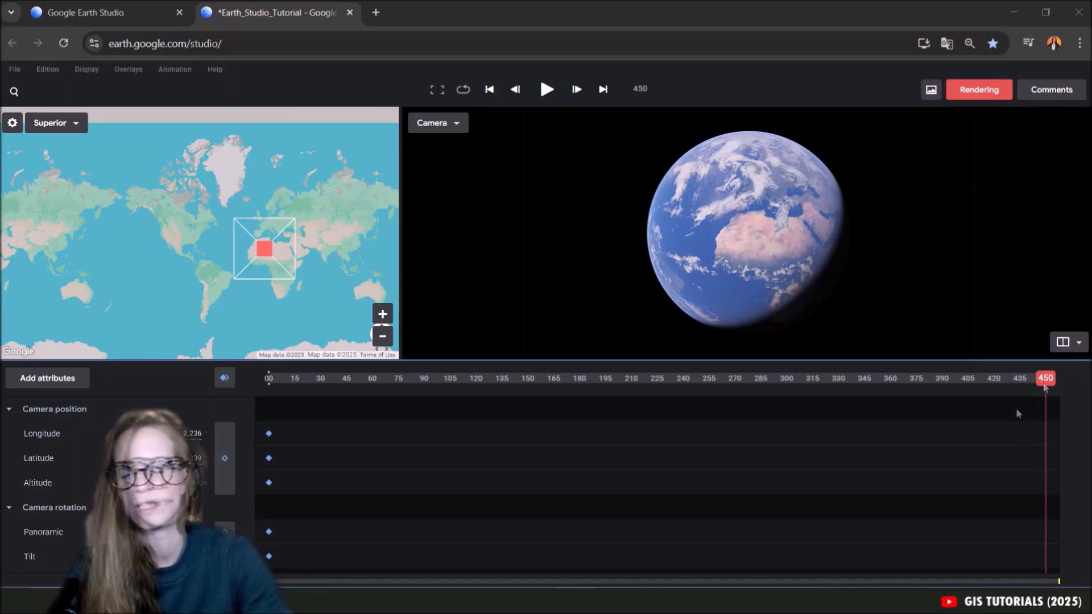
drag(721, 237, 768, 266)
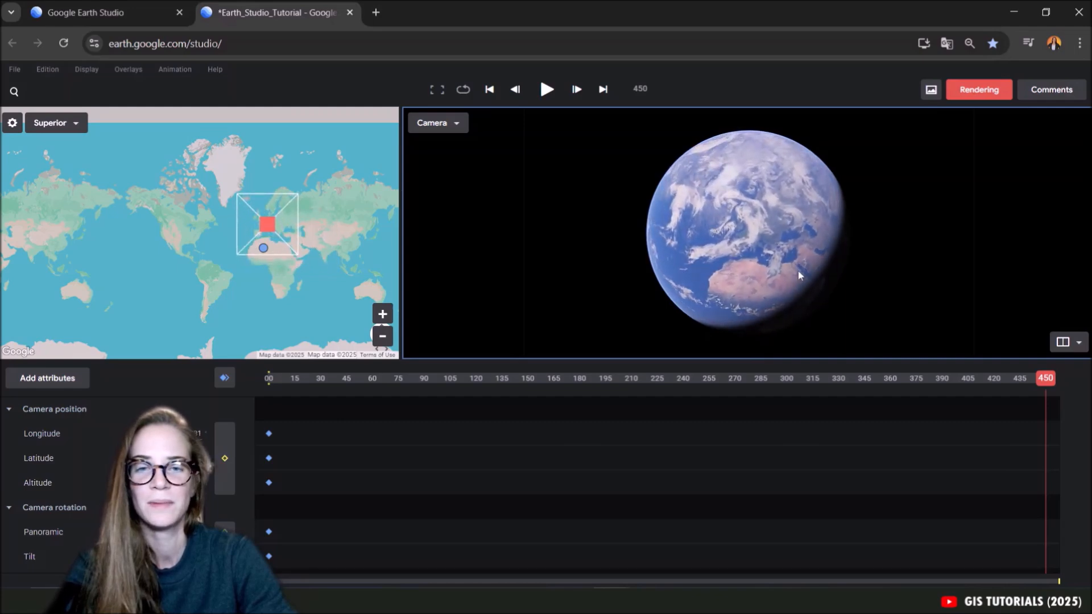
scroll(781, 252, up, 2)
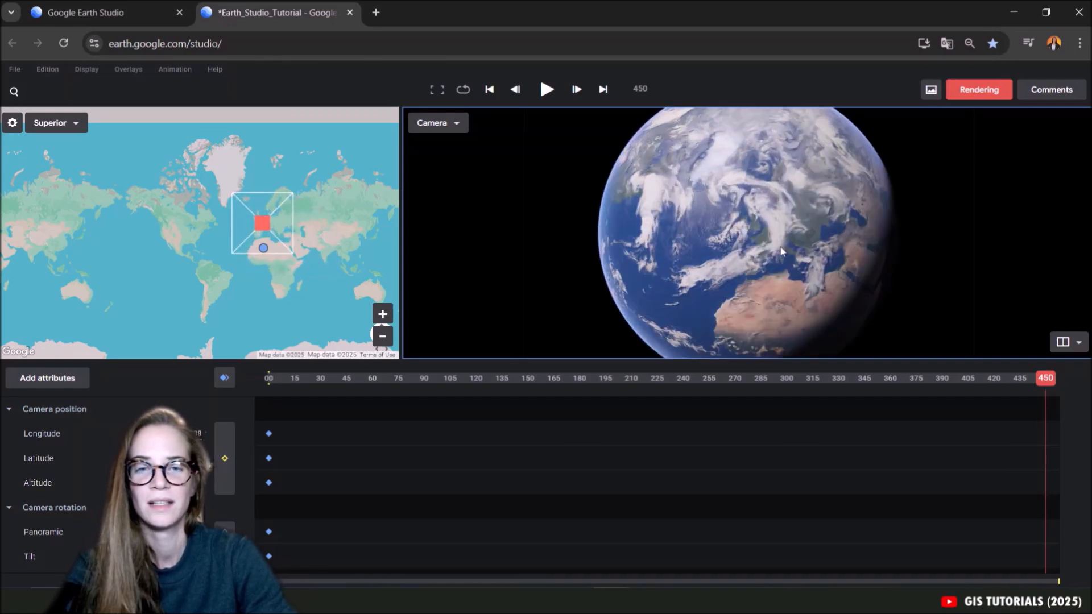
scroll(781, 251, up, 5)
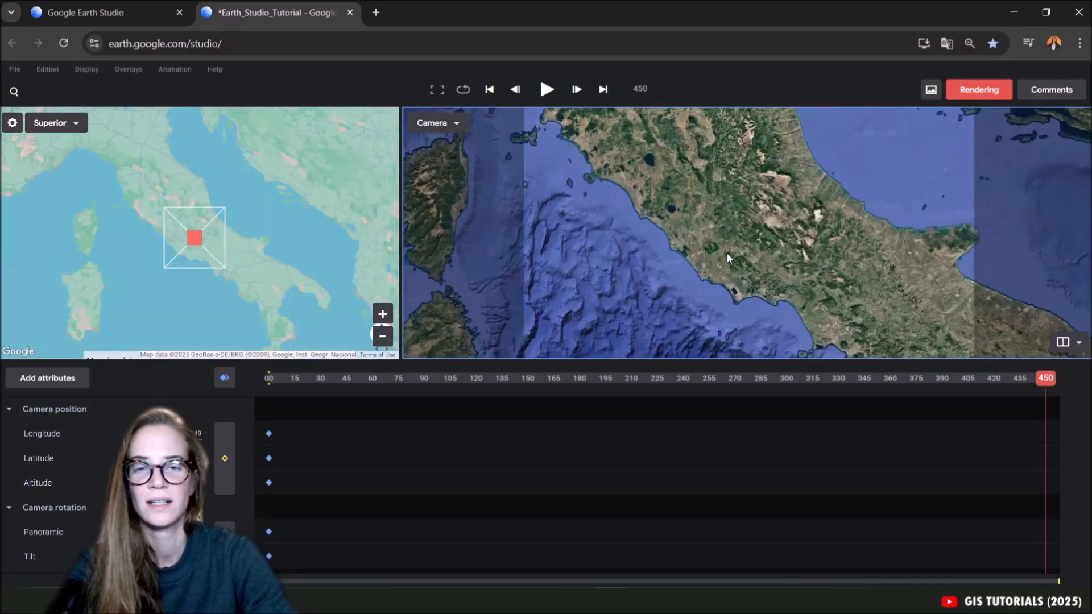
scroll(727, 258, up, 4)
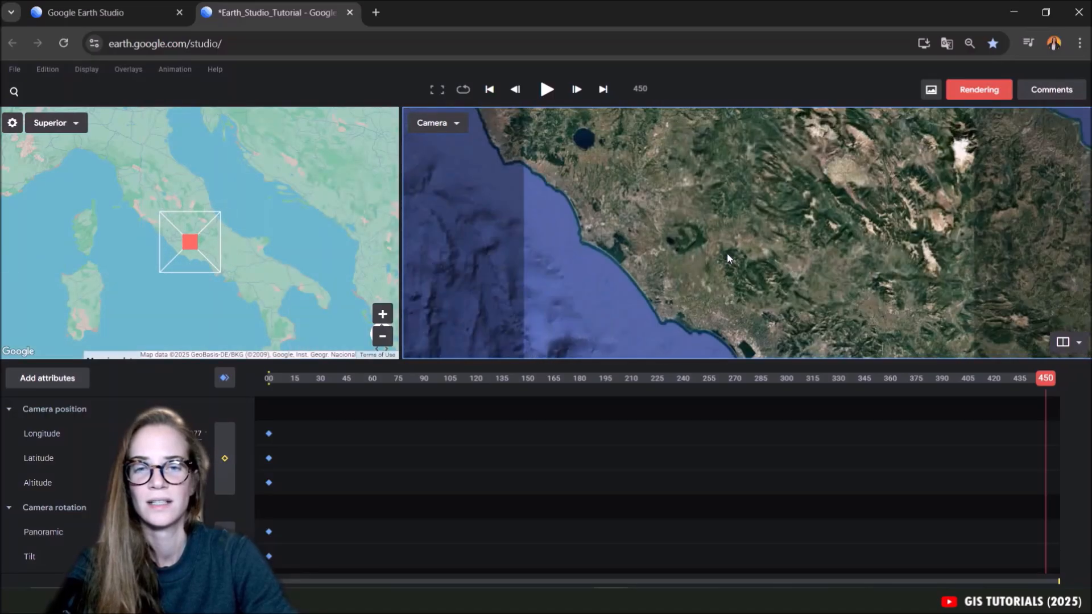
drag(692, 224, 825, 257)
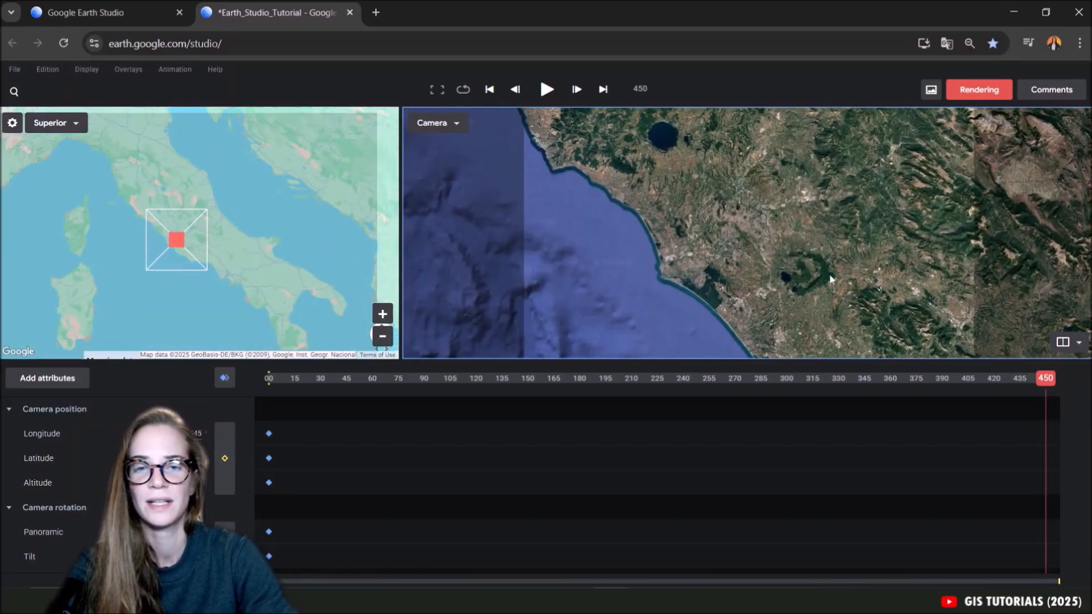
scroll(830, 278, up, 3)
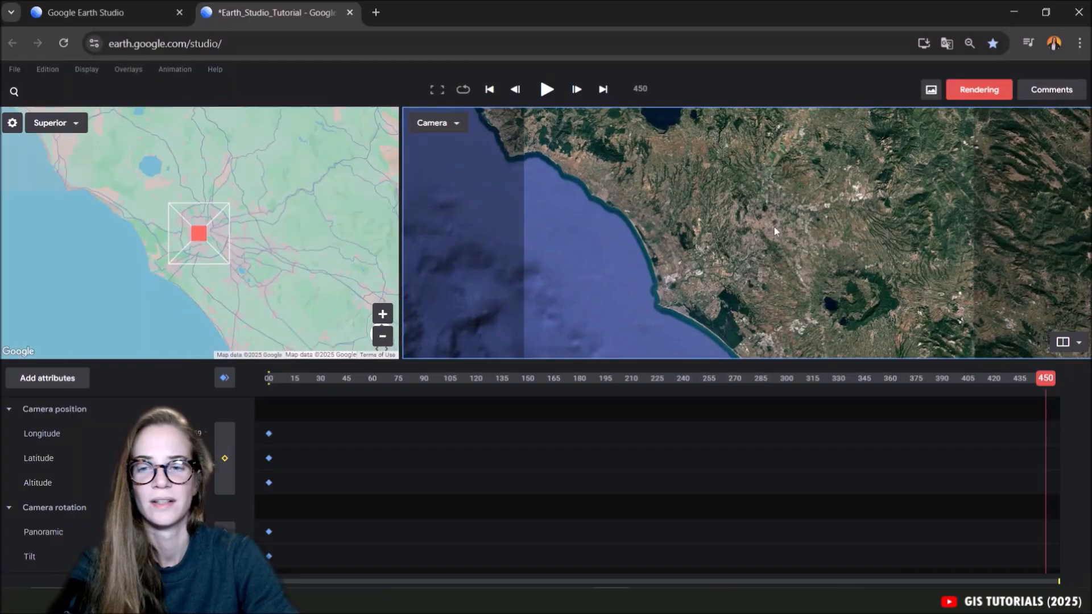
click(223, 379)
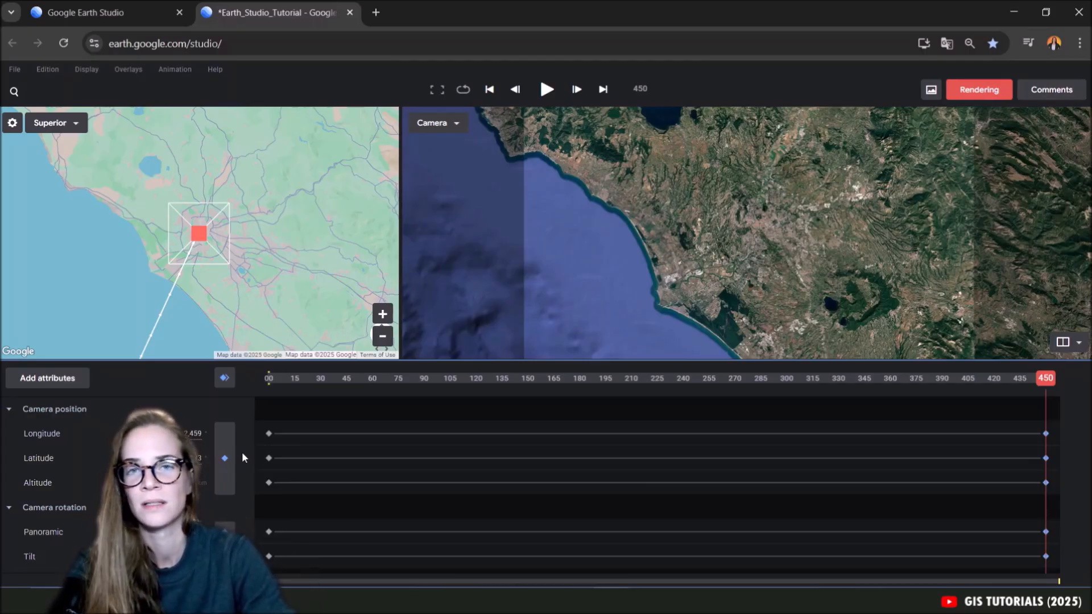
Show the whole camera path from North Africa to Rome in the map view and play the animation.
scroll(261, 288, down, 3)
scroll(254, 293, down, 5)
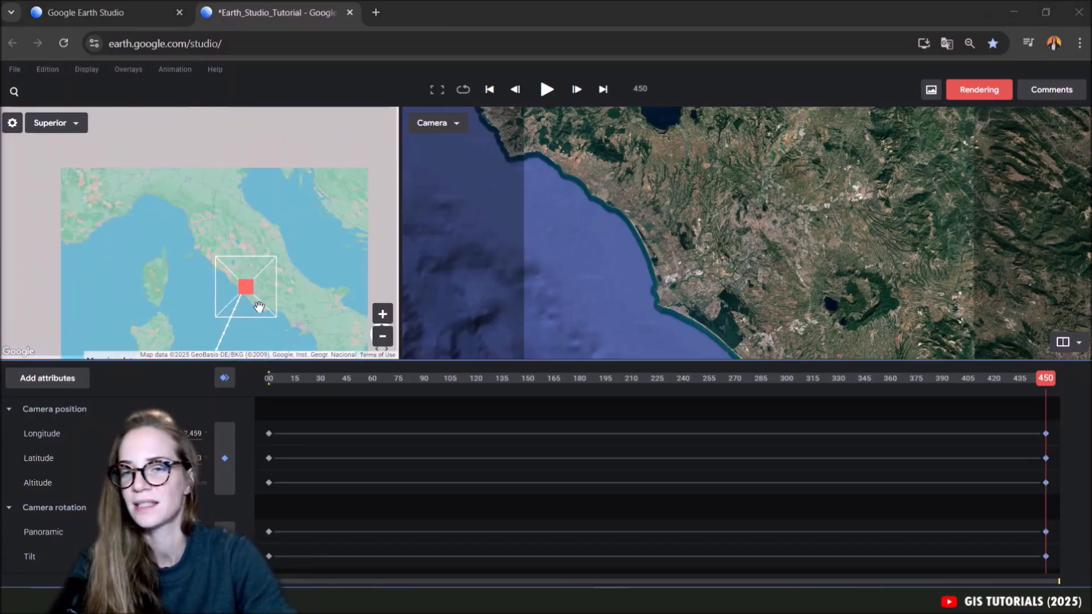
scroll(186, 236, down, 3)
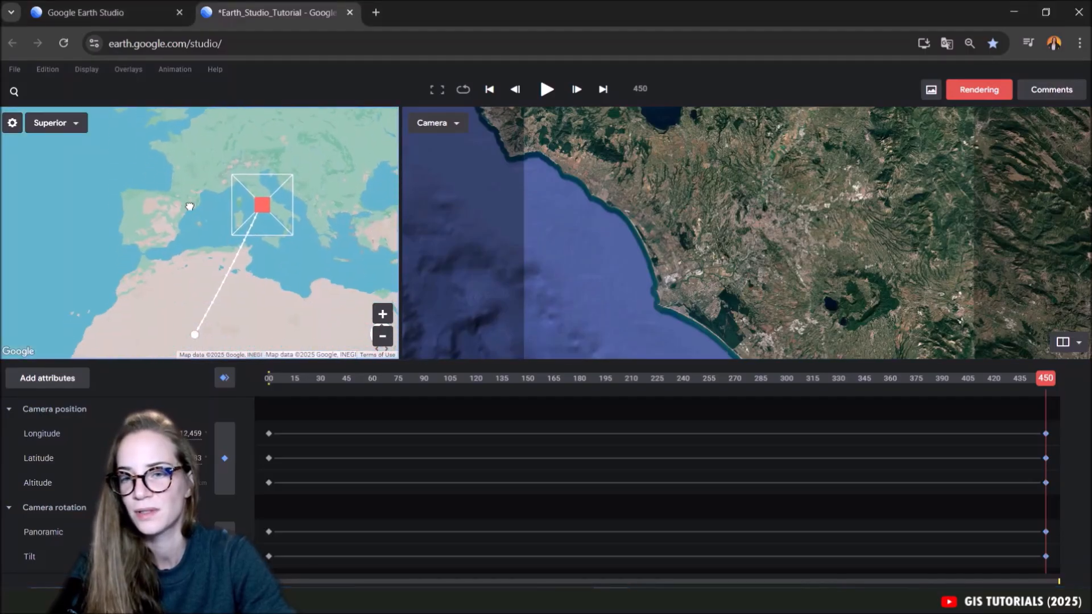
click(546, 90)
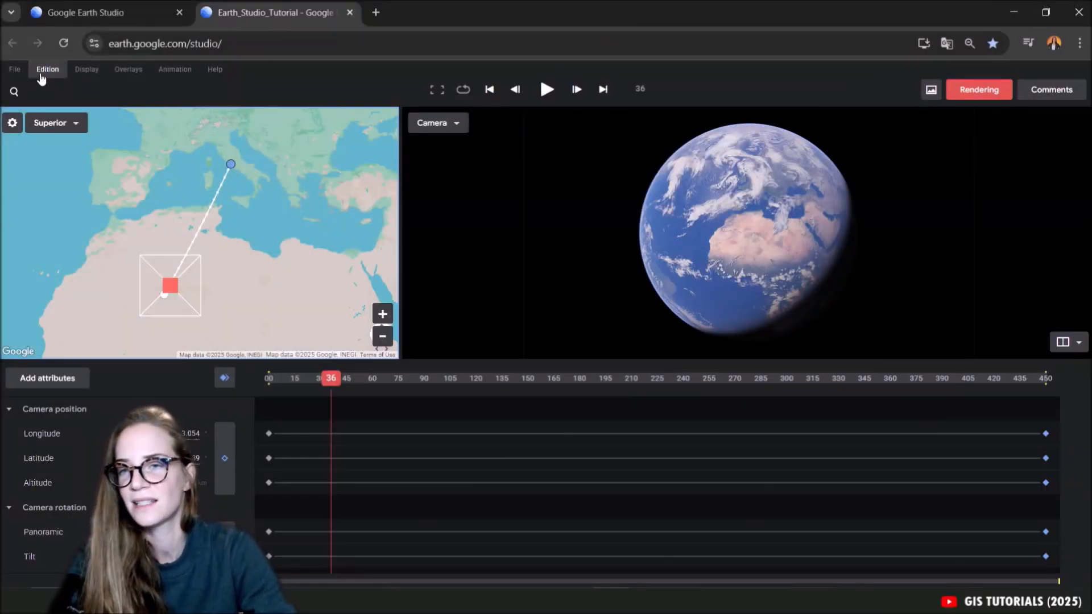
Start a new project from the Zoom quick start template, saving the current project's changes.
click(14, 69)
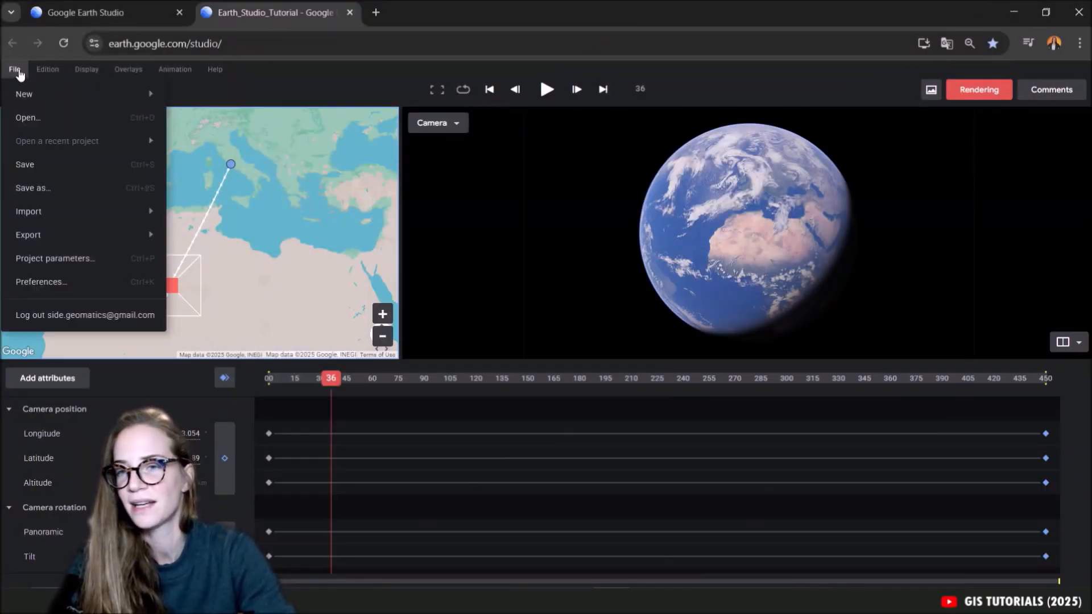
mouse_move(25, 96)
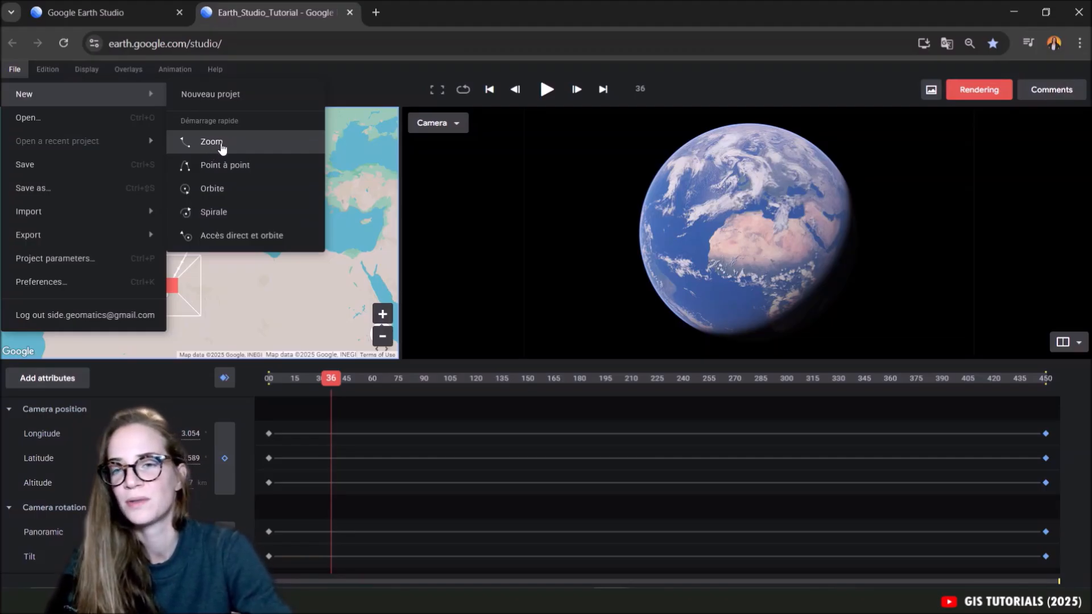
click(228, 148)
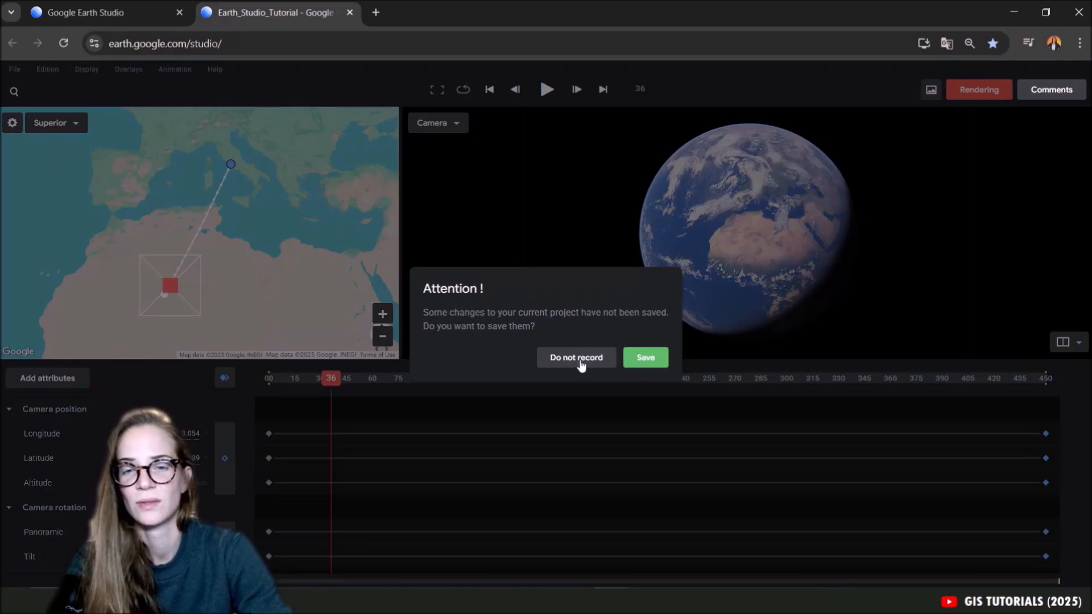
click(657, 367)
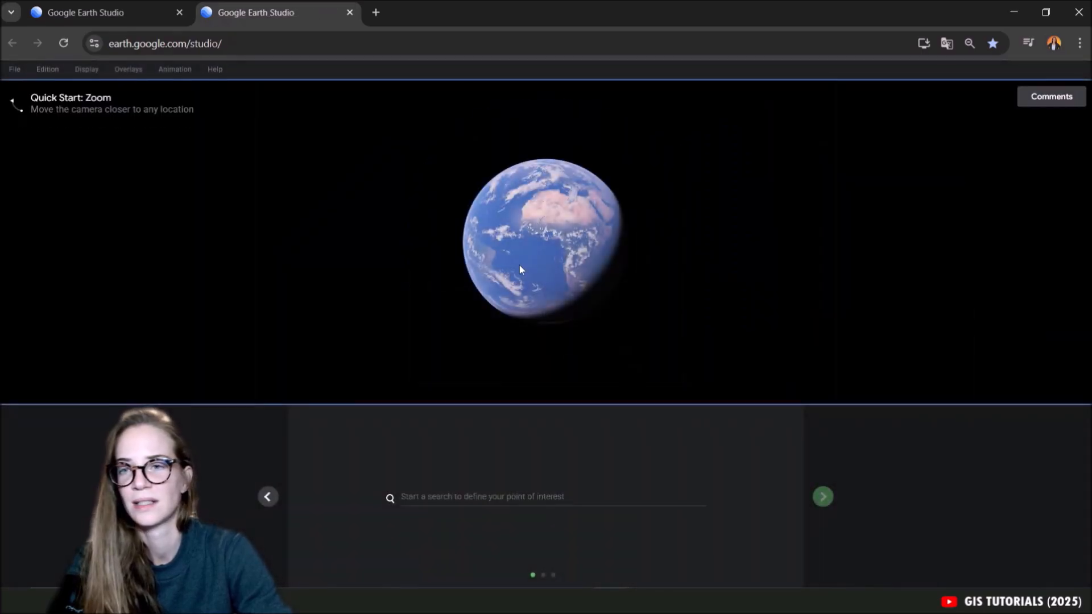
Set Rome, Italy as the point of interest of the quick start.
click(429, 503)
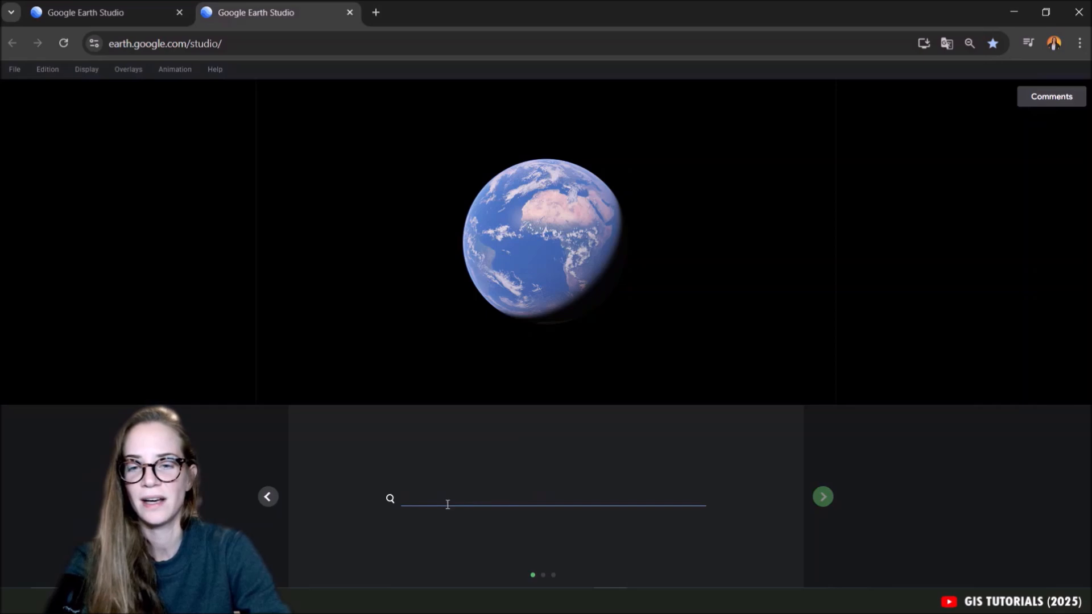
click(513, 550)
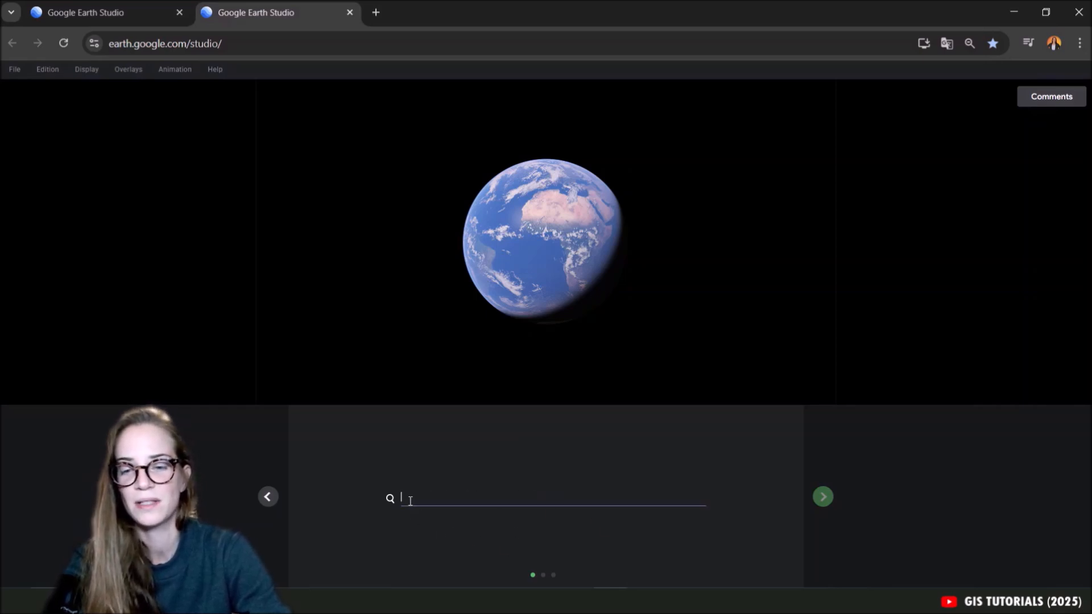
text(Rome, Ville métropolitaine de Rome Capitale, Italie)
click(492, 517)
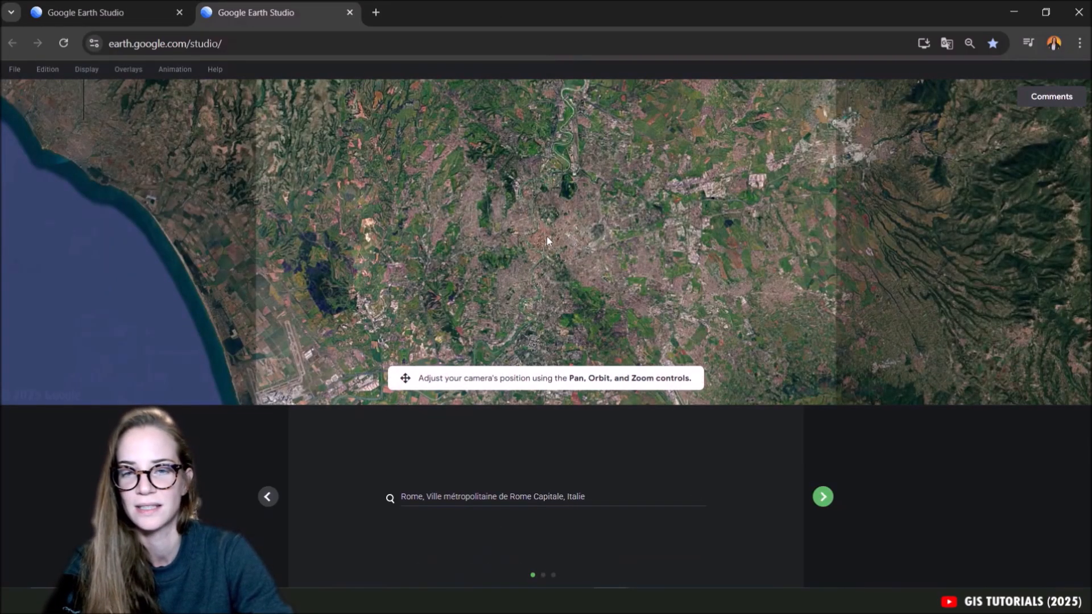
Move the camera in over central Rome and tilt it to an oblique view of the Colosseum and surrounding ruins with the horizon in frame.
scroll(565, 240, up, 5)
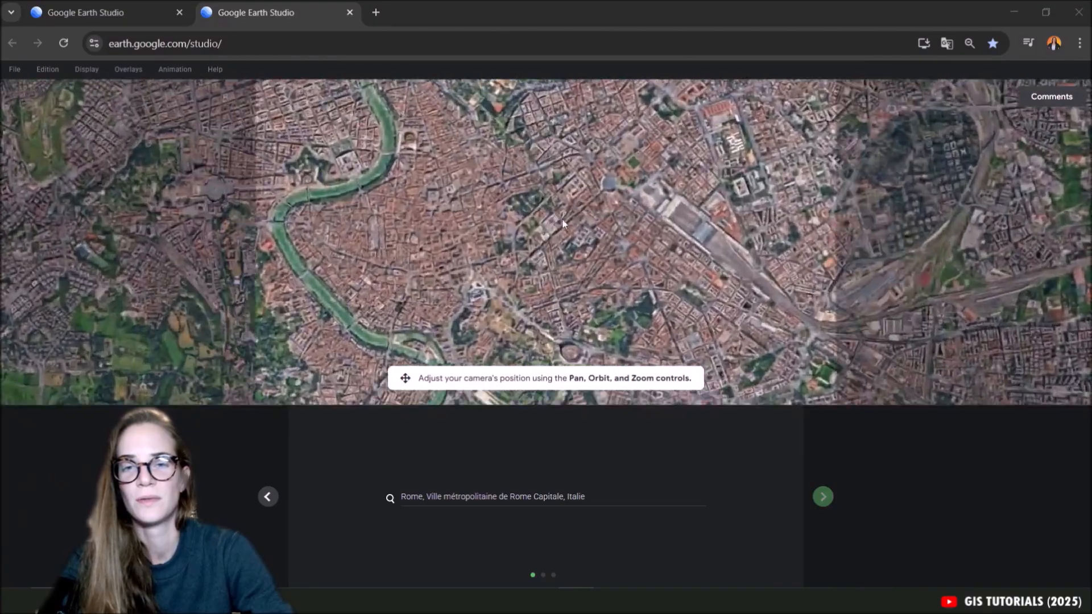
drag(562, 222, 562, 245)
scroll(608, 171, up, 4)
drag(607, 166, 543, 287)
scroll(558, 201, up, 4)
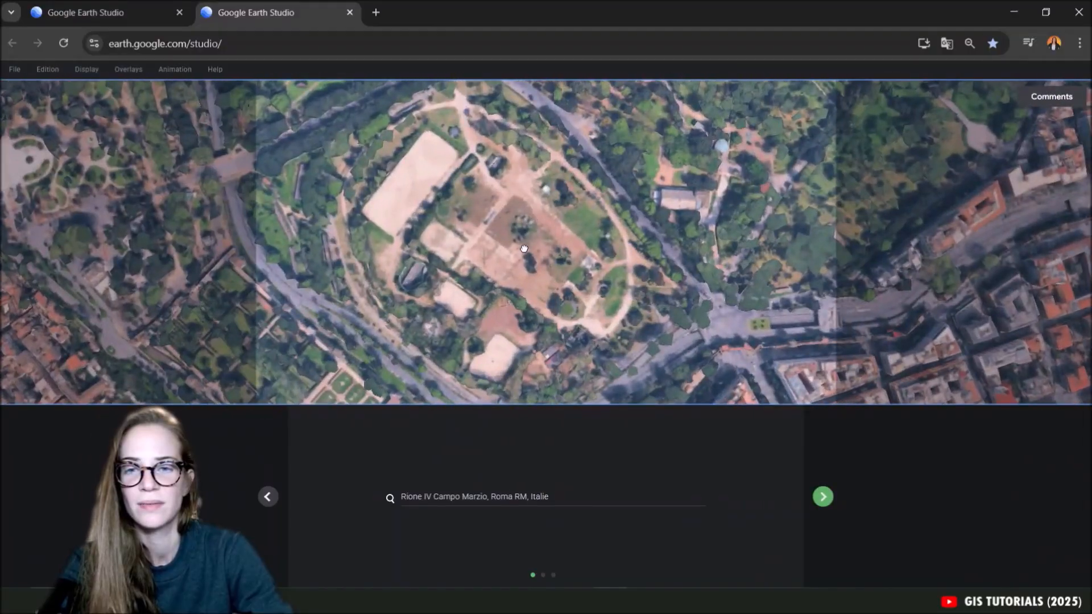
drag(523, 248, 568, 293)
drag(530, 257, 502, 370)
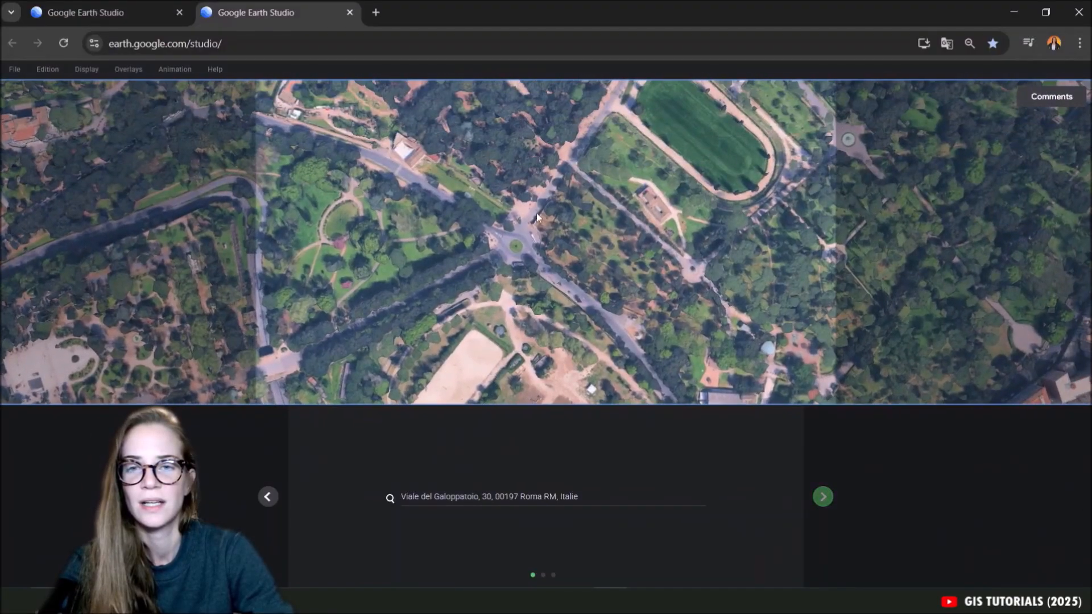
drag(543, 214, 540, 327)
middle_drag(558, 293, 575, 195)
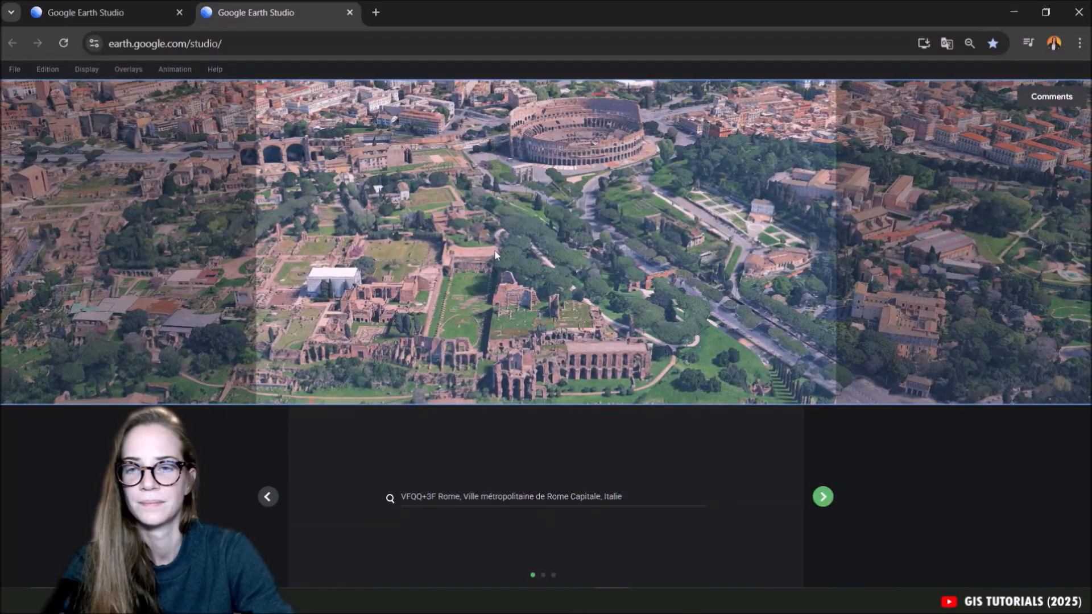
scroll(495, 254, down, 5)
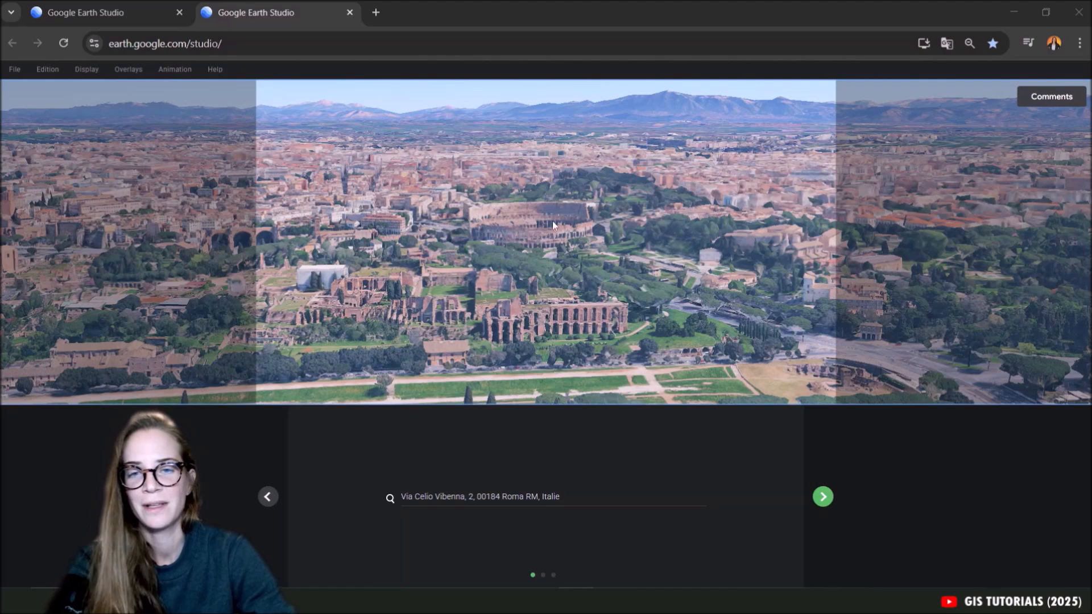
Accept the point of interest and lower the starting altitude to about 45529 km.
click(823, 498)
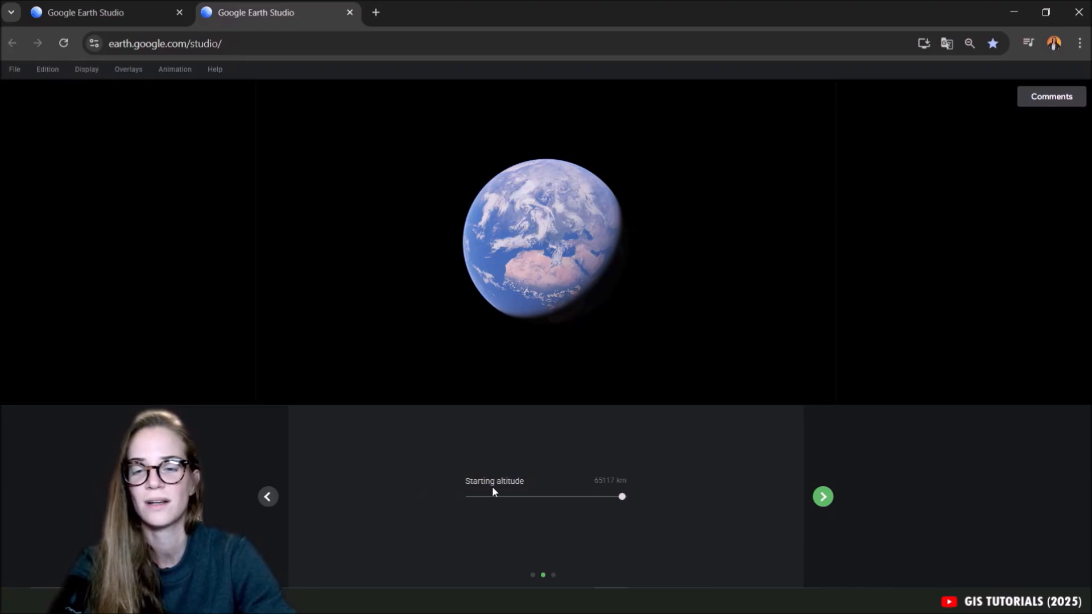
scroll(606, 221, up, 2)
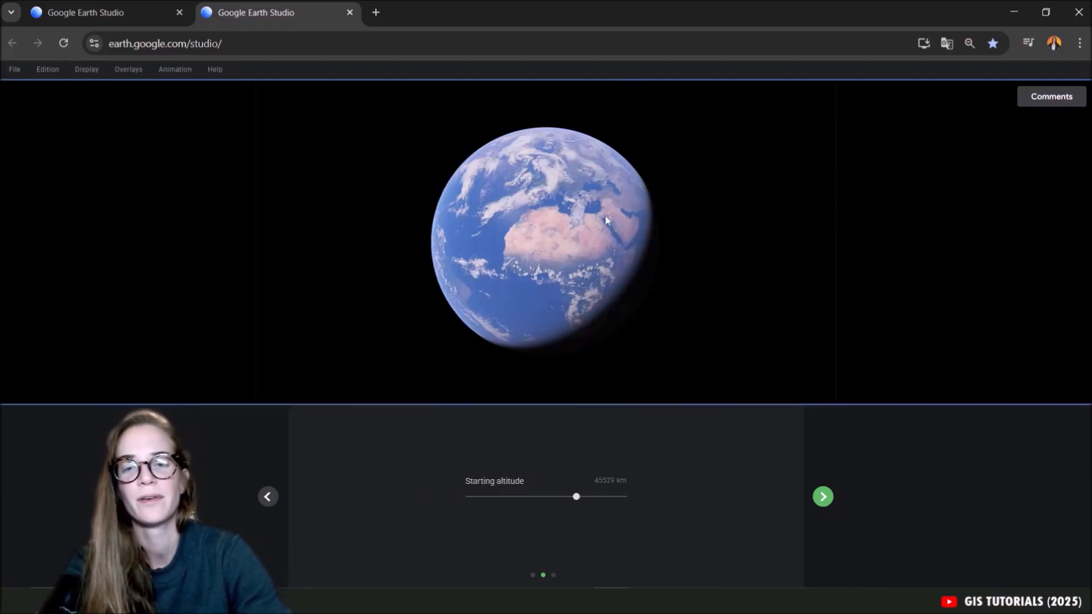
Accept the starting altitude, finish the Zoom quick start with a 5-second duration, and play back the animation.
click(827, 498)
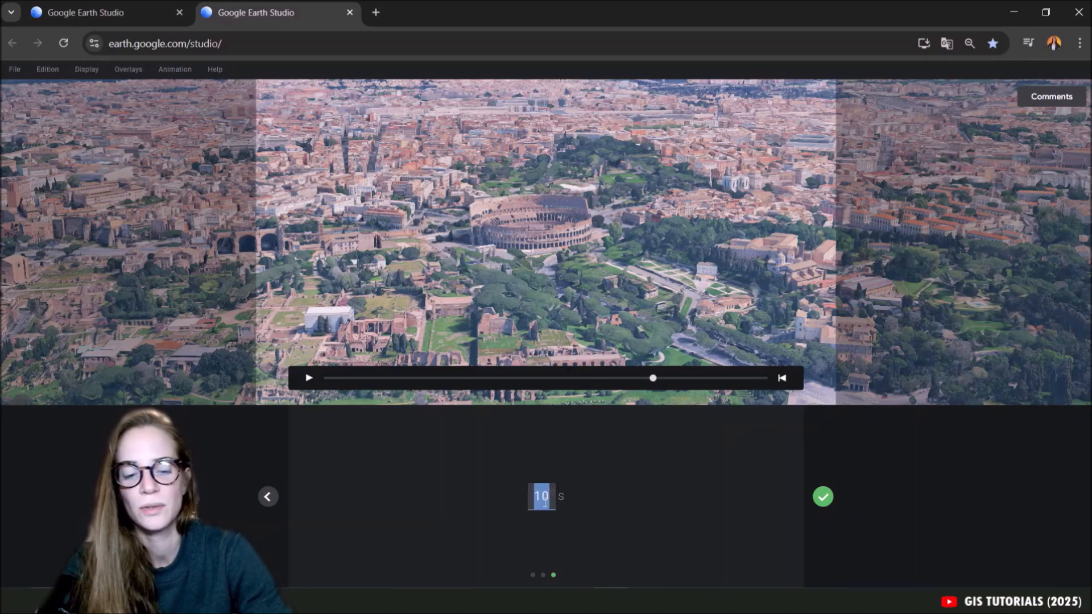
click(822, 497)
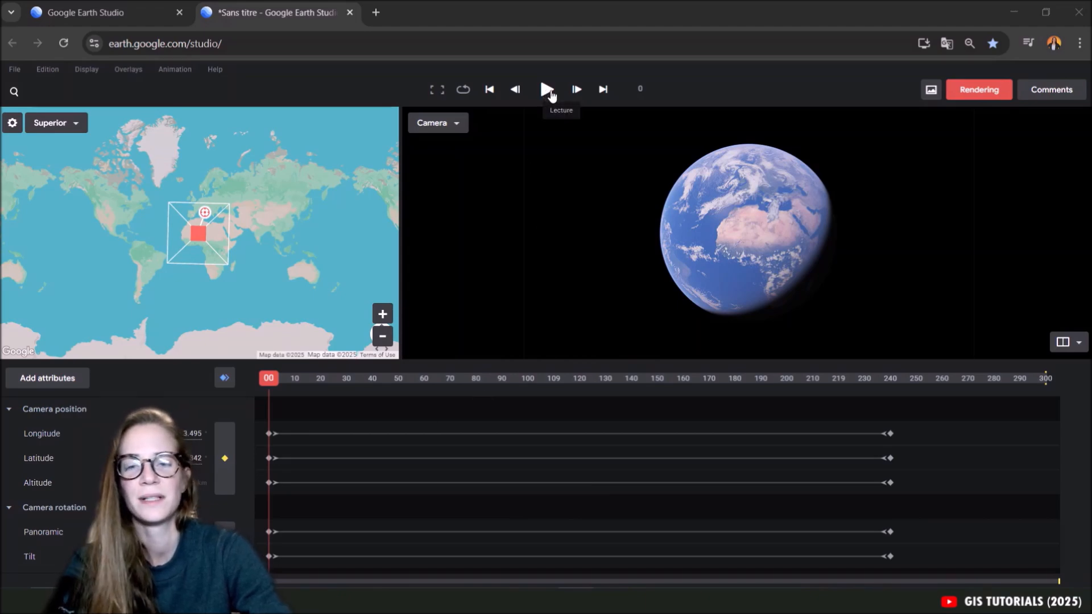
click(548, 90)
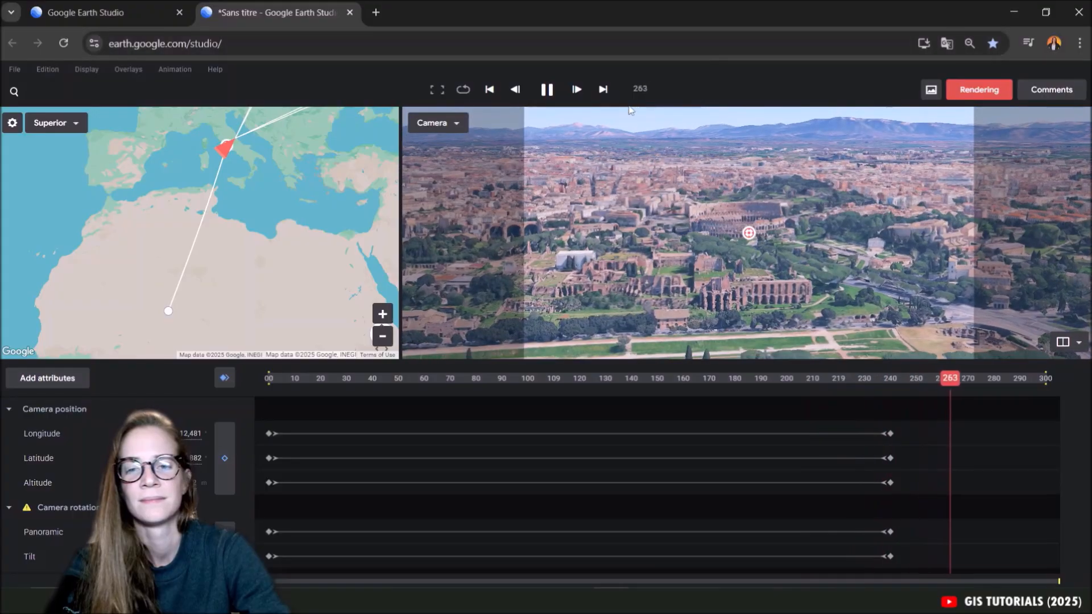
click(548, 90)
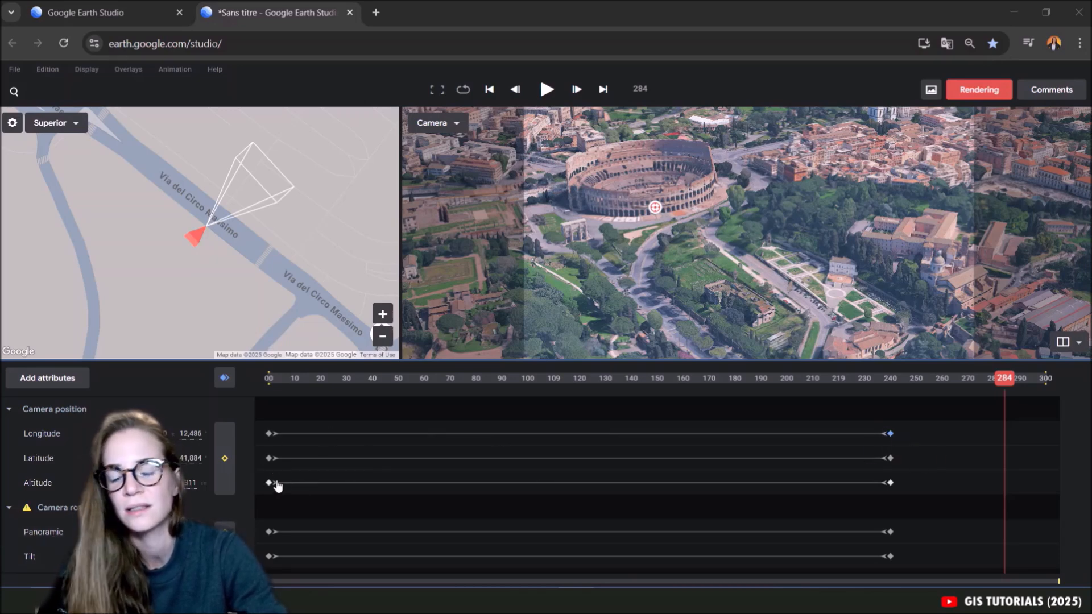
Check the interpolation options of the final camera longitude and latitude keyframes.
right_click(891, 434)
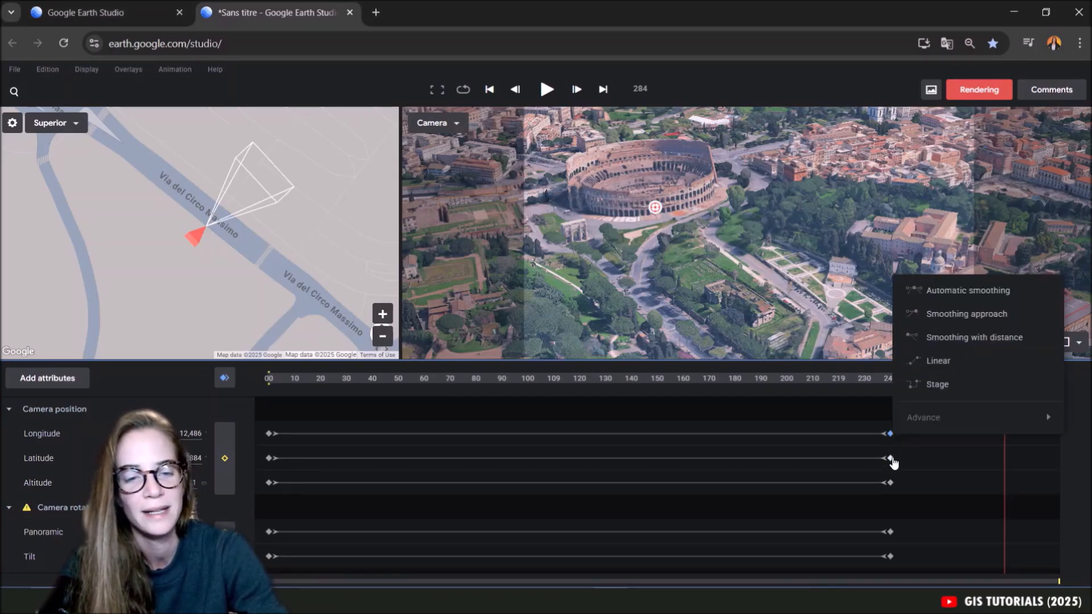
click(891, 459)
right_click(892, 460)
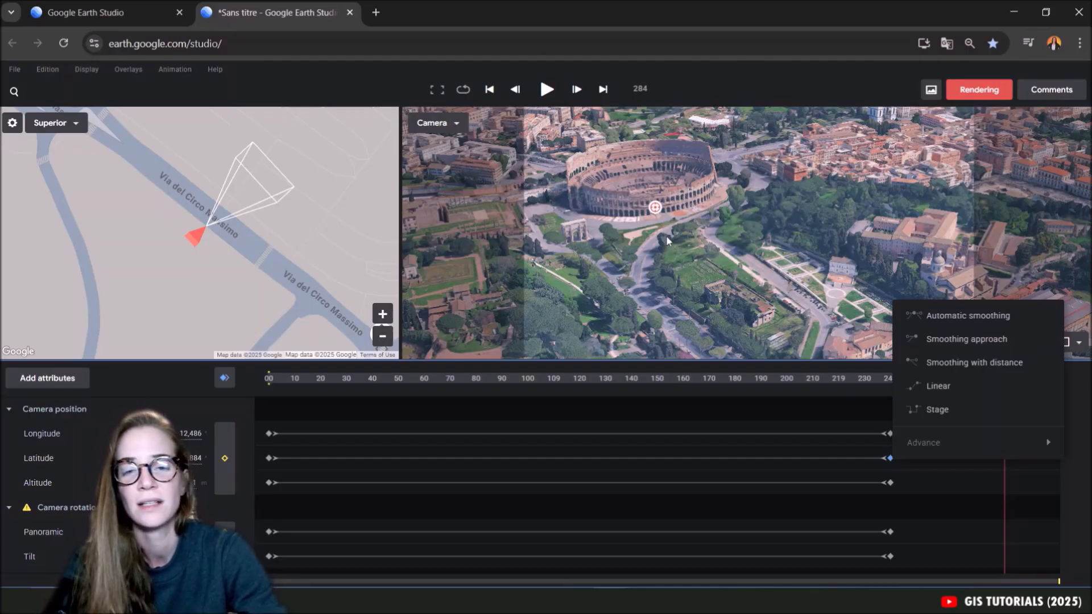
click(636, 252)
Reposition the camera at frame 284 to a higher, wider oblique view of central Rome centred on the Colosseum.
scroll(636, 252, down, 5)
scroll(636, 244, up, 3)
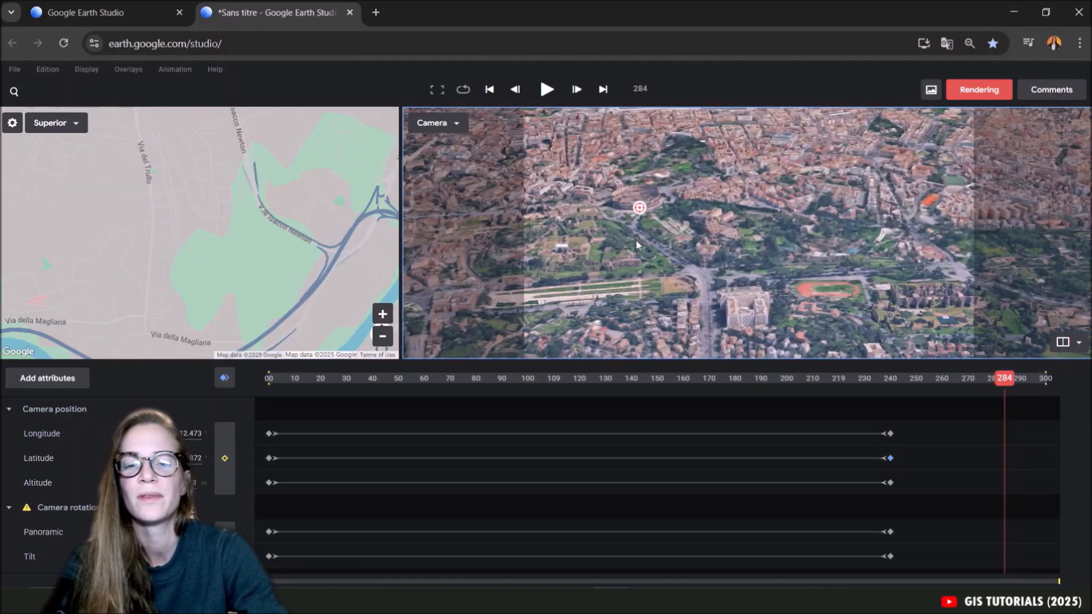
scroll(643, 236, up, 5)
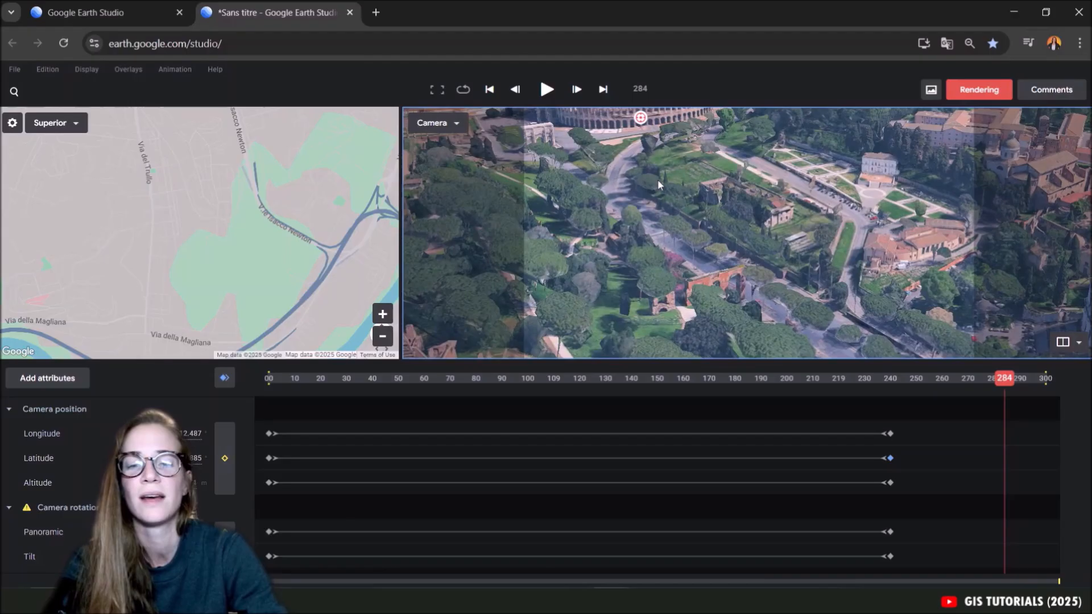
scroll(708, 291, down, 3)
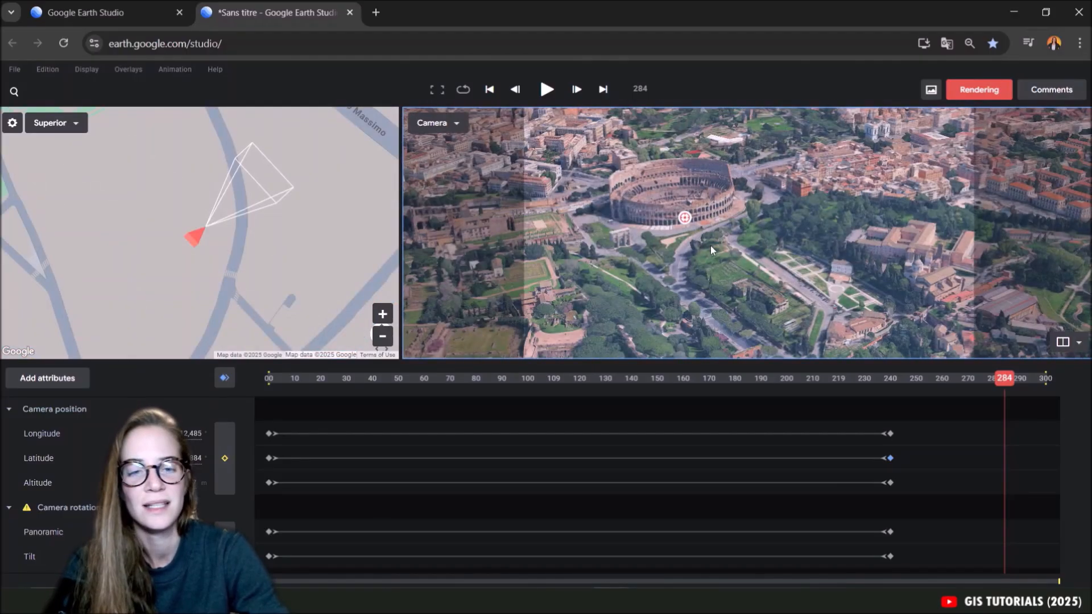
drag(701, 231, 815, 186)
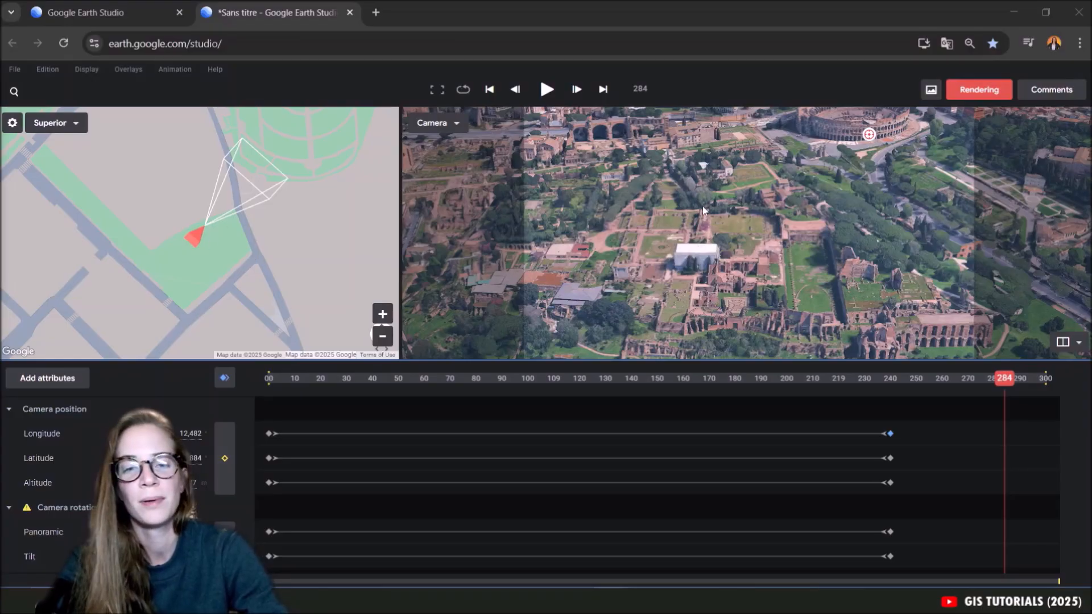
scroll(701, 208, down, 5)
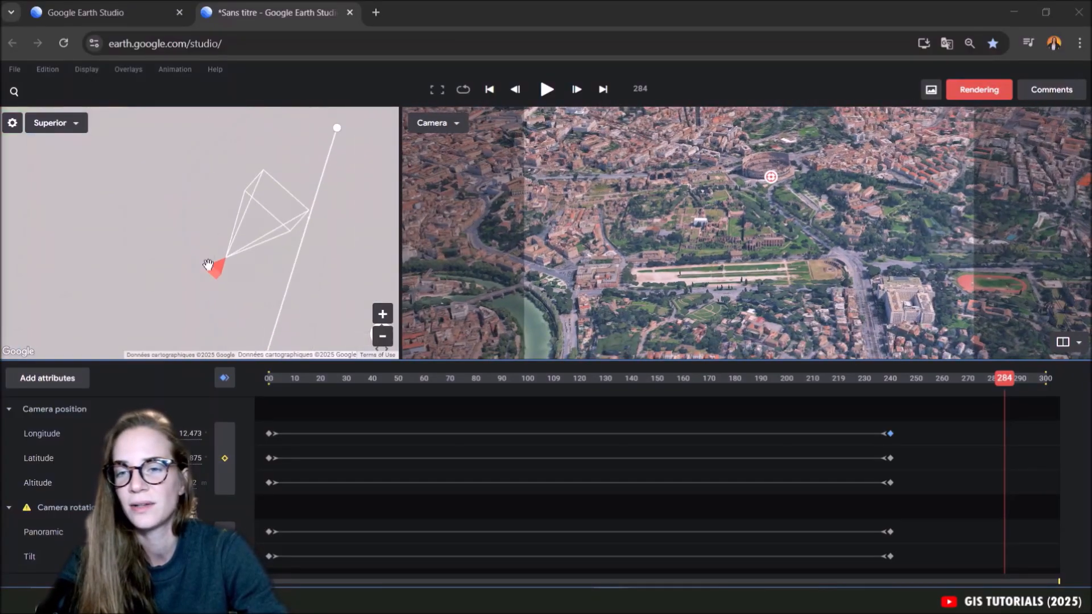
mouse_move(208, 264)
mouse_down()
mouse_move(264, 271)
mouse_move(208, 254)
mouse_move(223, 226)
mouse_move(278, 241)
mouse_move(246, 299)
mouse_move(165, 307)
mouse_move(140, 290)
mouse_move(125, 236)
mouse_move(195, 214)
mouse_move(223, 286)
mouse_up()
Move the final keyframe of the pan rotation curve to about frame 247, and shift the camera's position on the overhead map.
click(44, 533)
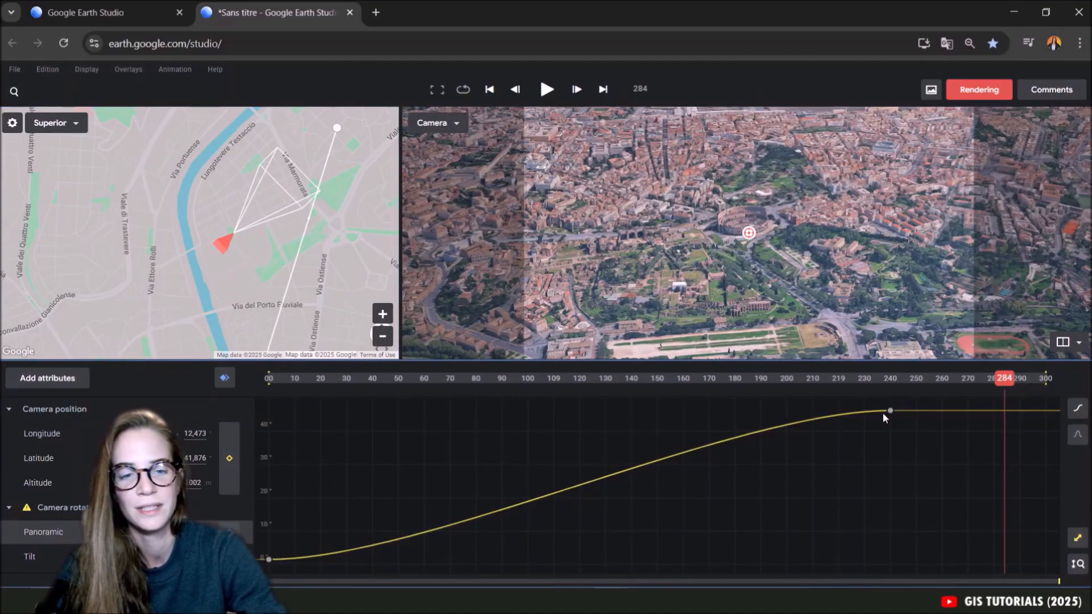
drag(891, 410, 909, 457)
drag(199, 230, 225, 248)
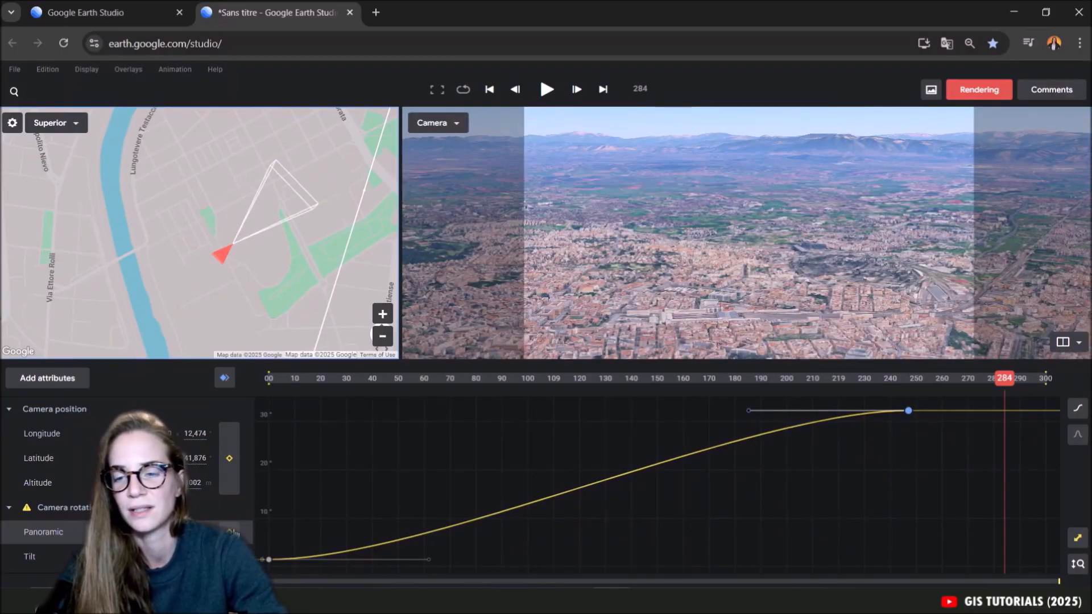
mouse_move(222, 252)
mouse_down()
mouse_move(152, 227)
mouse_move(181, 252)
mouse_move(165, 236)
mouse_up()
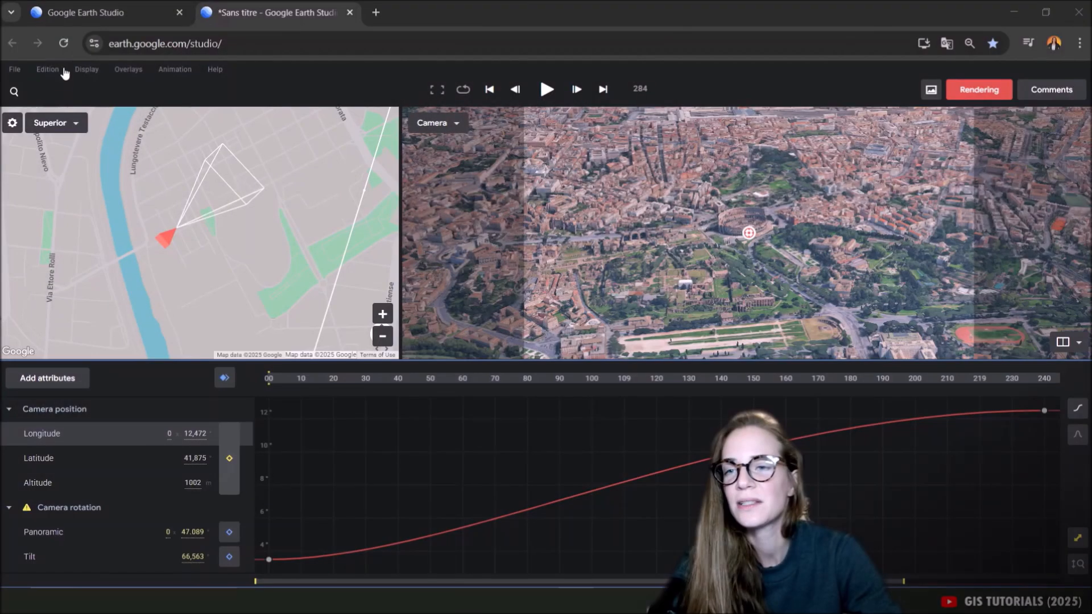
Start a new project from the Point to point quick start template without saving the current project's changes.
click(17, 69)
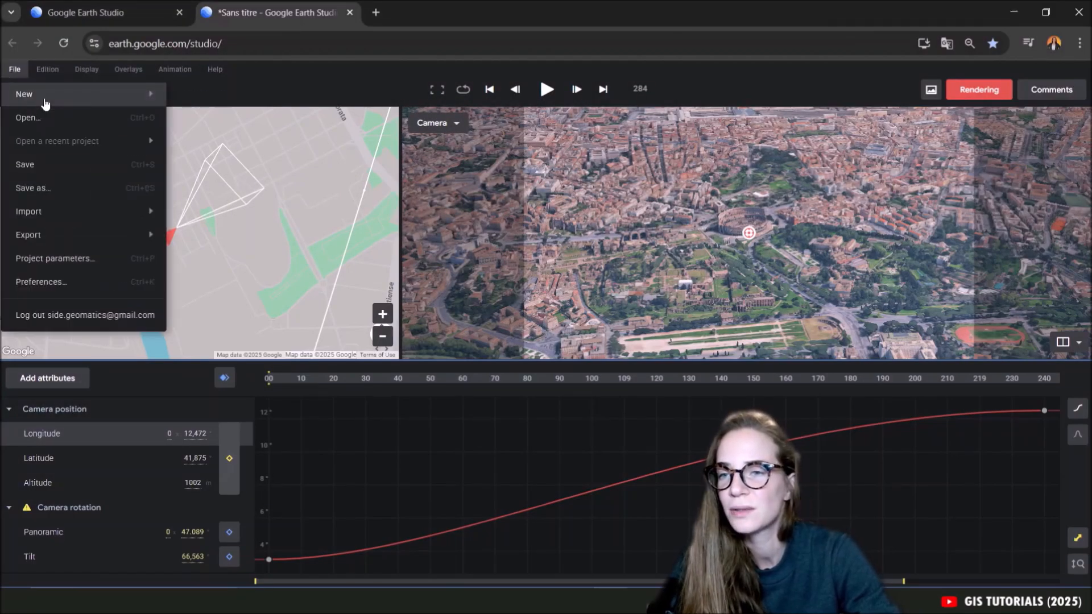
mouse_move(145, 95)
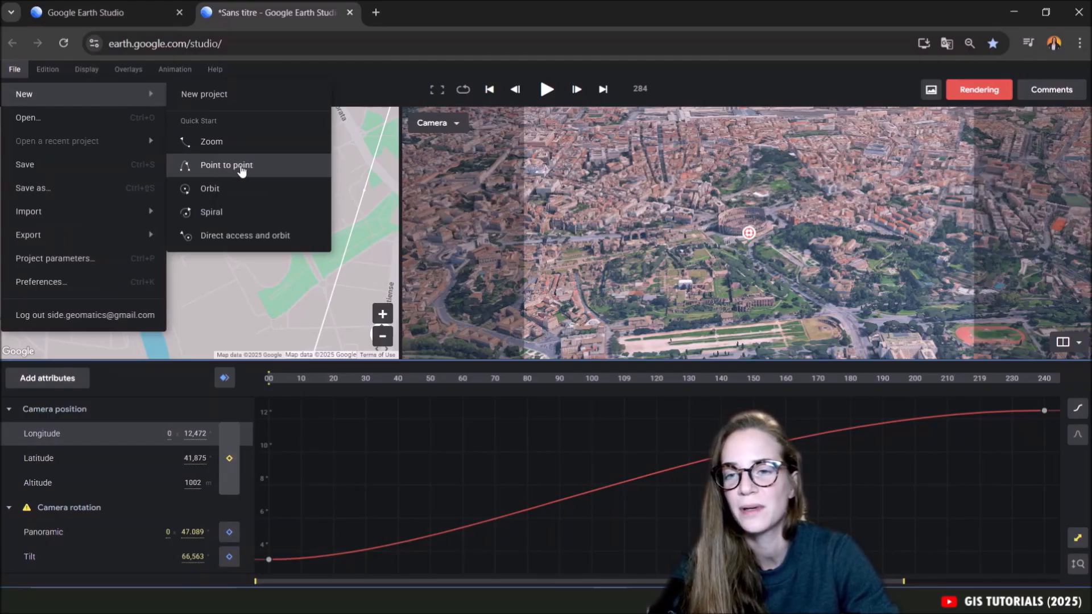
click(246, 171)
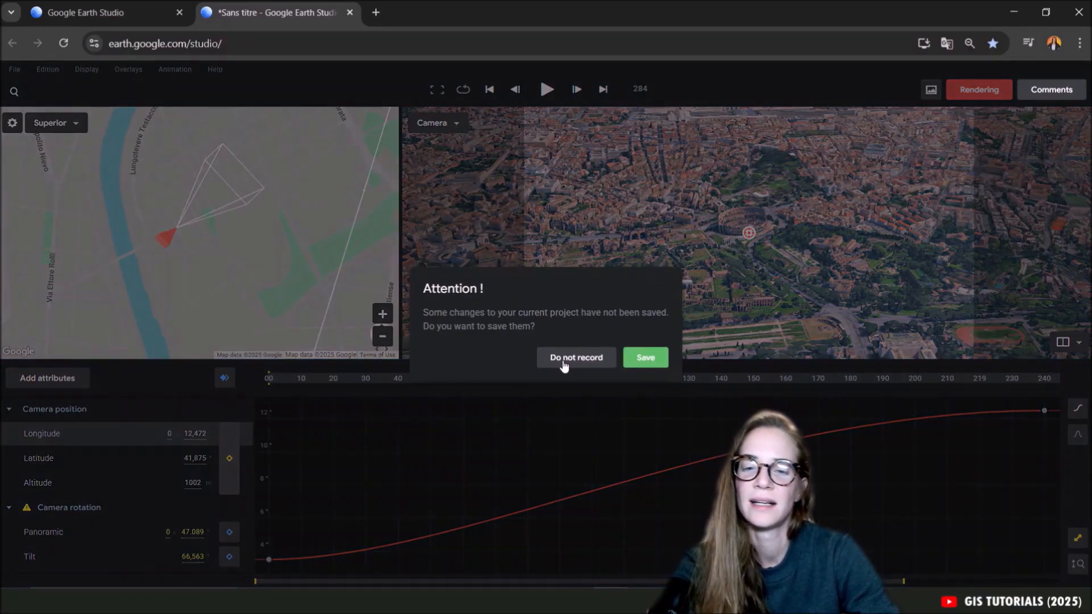
click(562, 364)
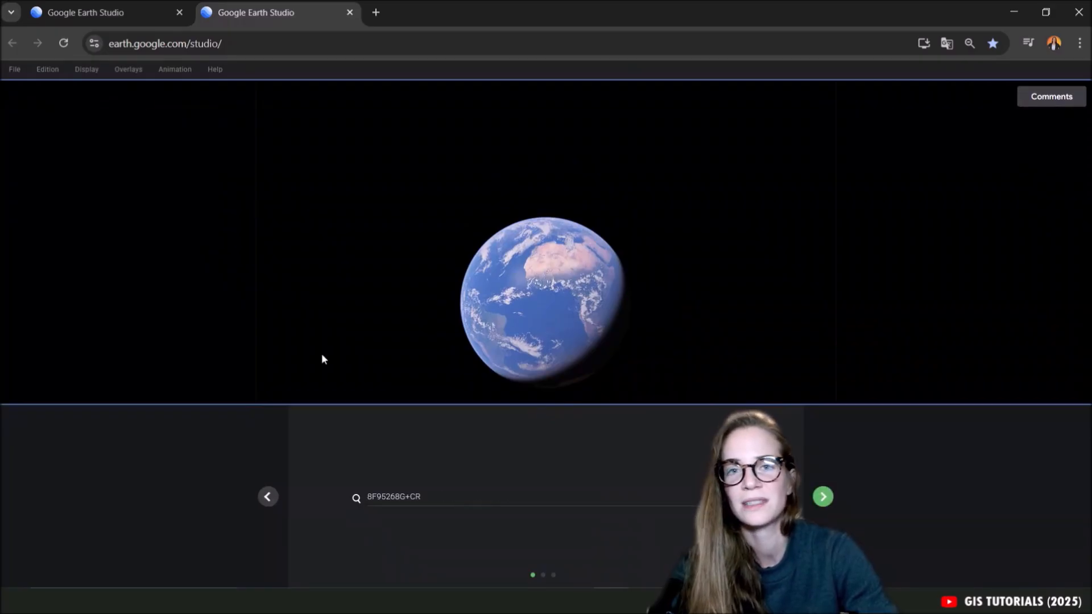
Set Auckland Harbour Bridge in Auckland, New Zealand as the location of the first point.
click(441, 496)
key(ctrl+a)
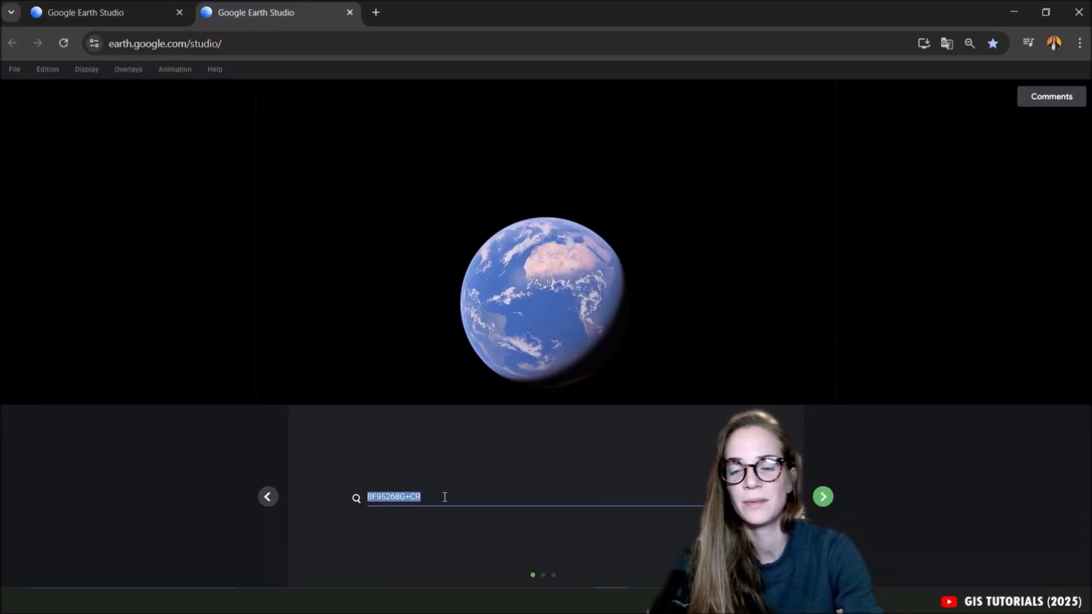
key(BackSpace)
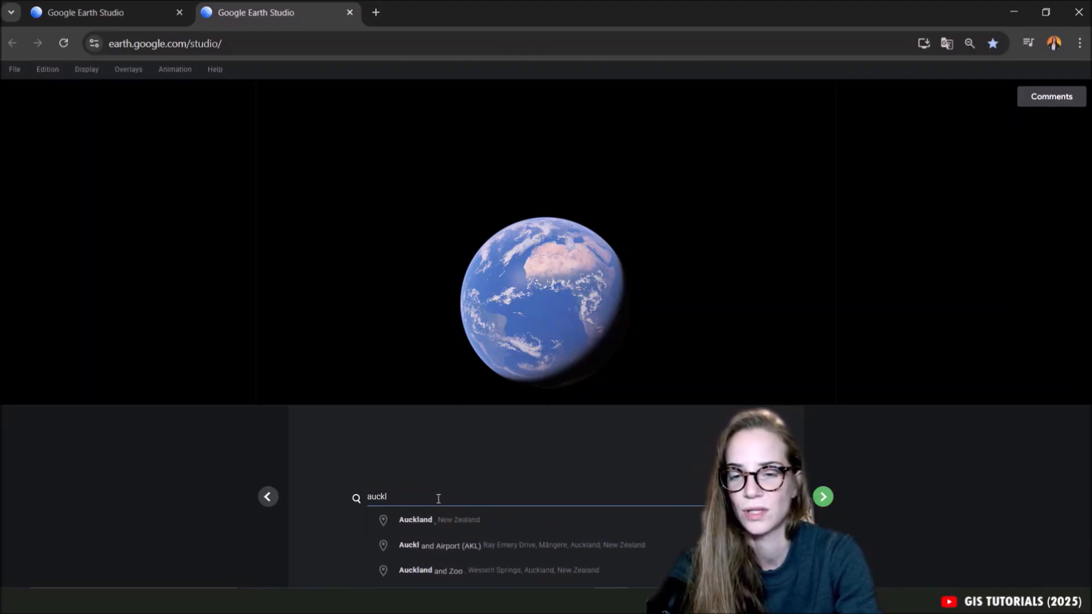
text(nd)
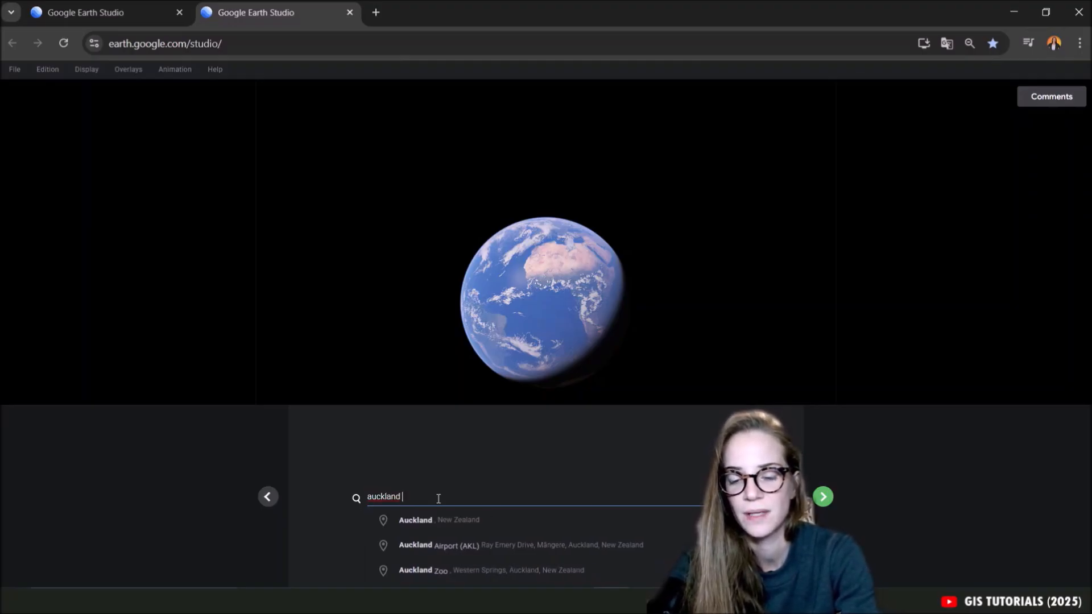
text(bridge)
click(471, 547)
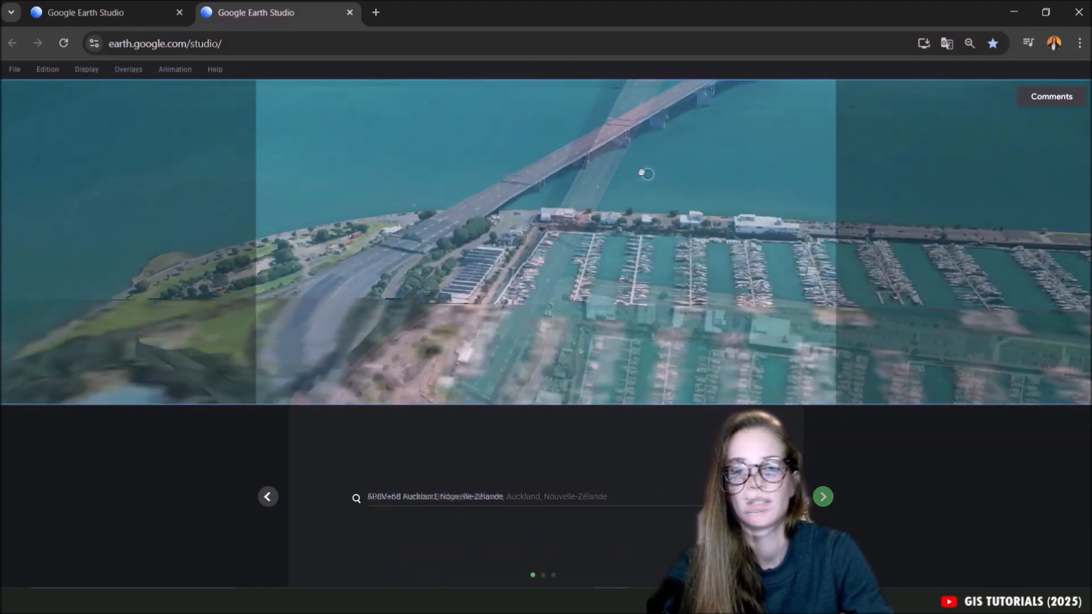
Move and tilt the camera to a low oblique view of downtown Auckland from the harbour, with the horizon in frame.
middle_drag(647, 175, 497, 155)
scroll(646, 171, down, 8)
mouse_move(650, 237)
middle_down()
mouse_move(558, 251)
mouse_move(558, 242)
mouse_move(438, 215)
mouse_move(296, 245)
middle_up()
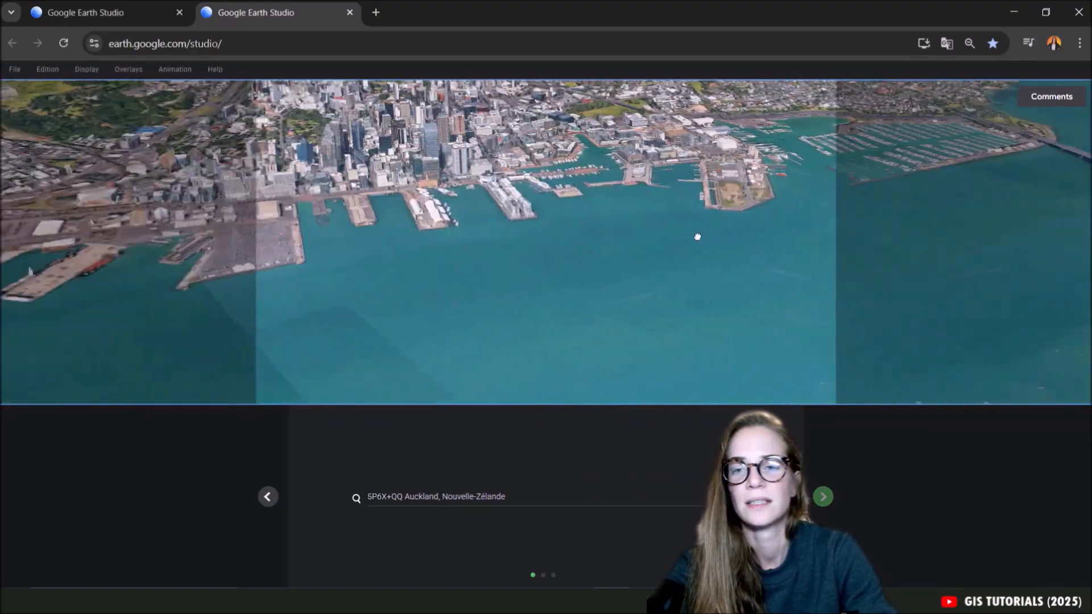
drag(695, 230, 744, 271)
scroll(524, 195, up, 7)
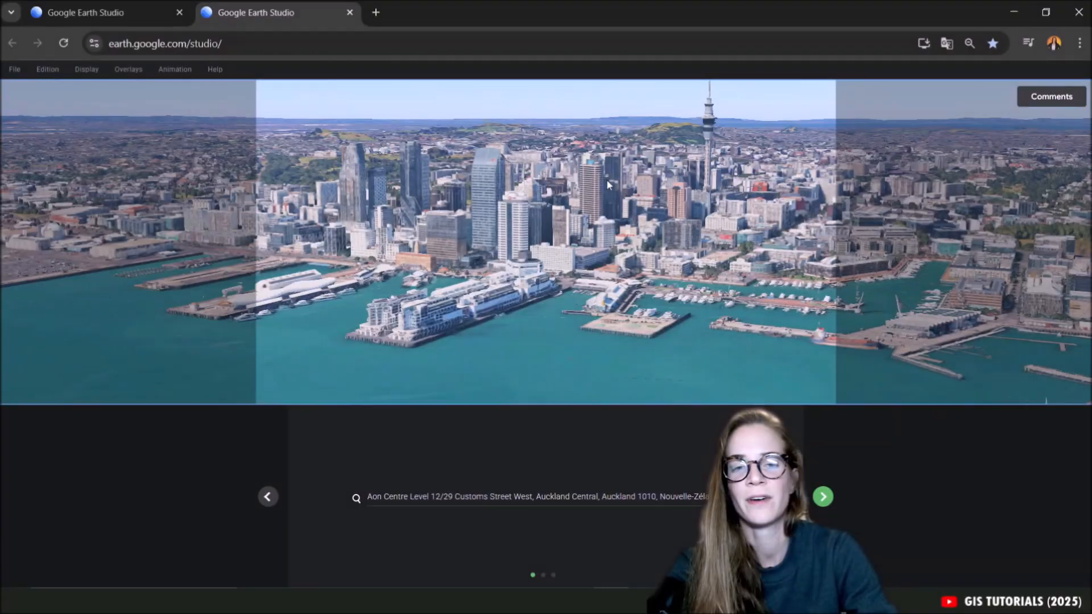
Accept the first point, then frame and accept the second as an elevated view over the park toward downtown Auckland and the harbour.
click(823, 497)
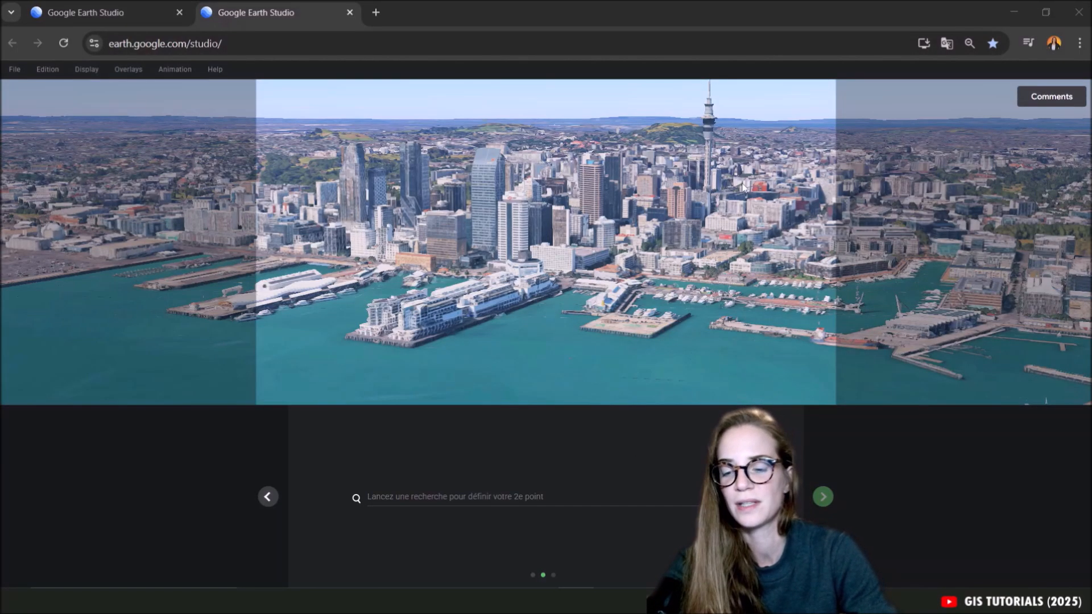
drag(771, 185, 576, 195)
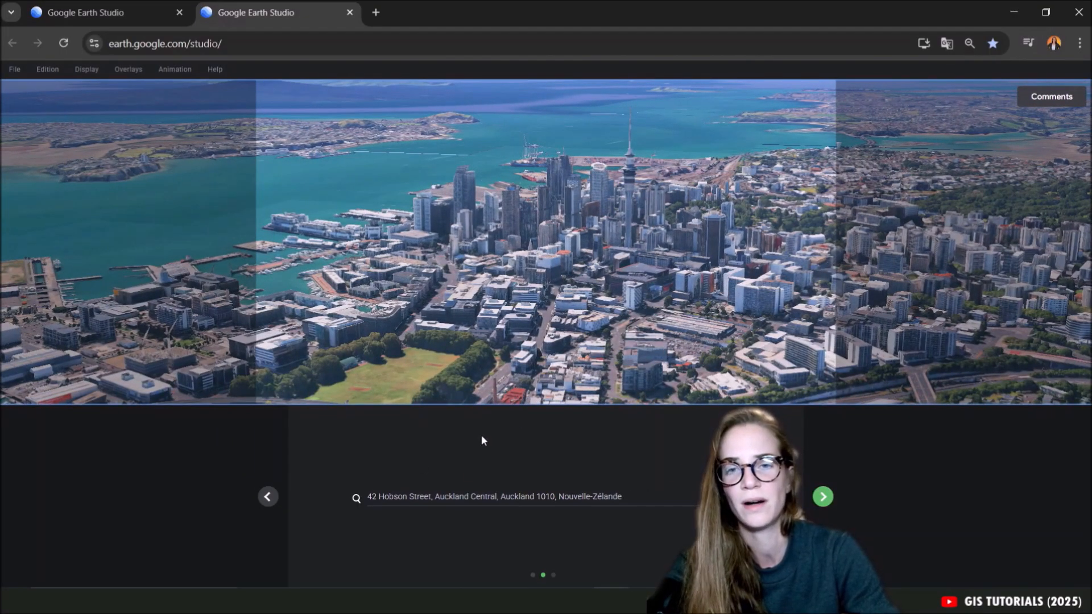
click(823, 497)
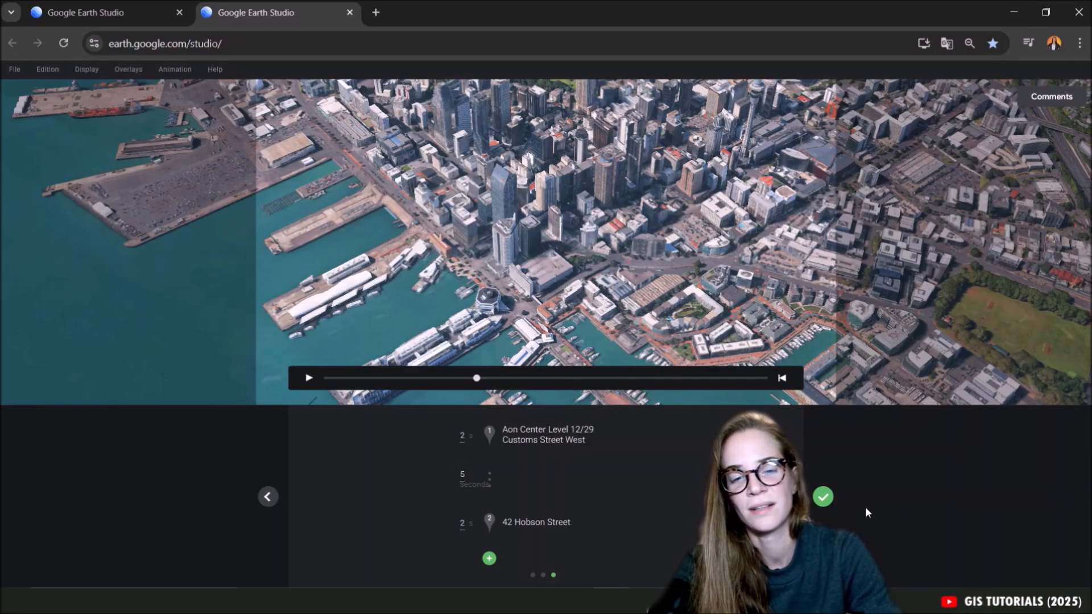
Finish the Point to point quick start with 2-second stops and a 5-second transition, and play back the animation.
click(823, 497)
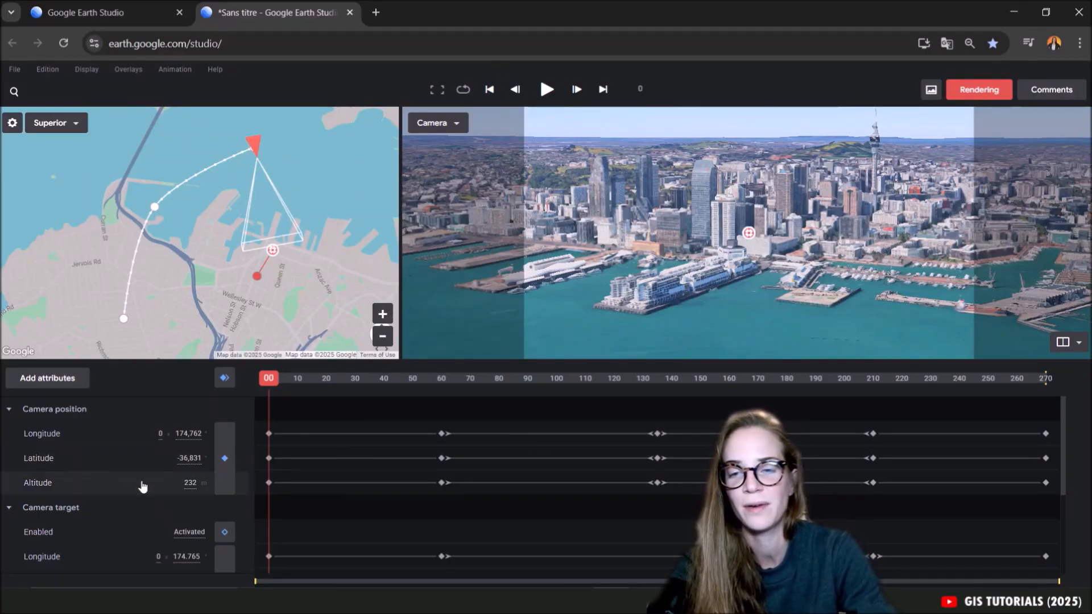
click(546, 90)
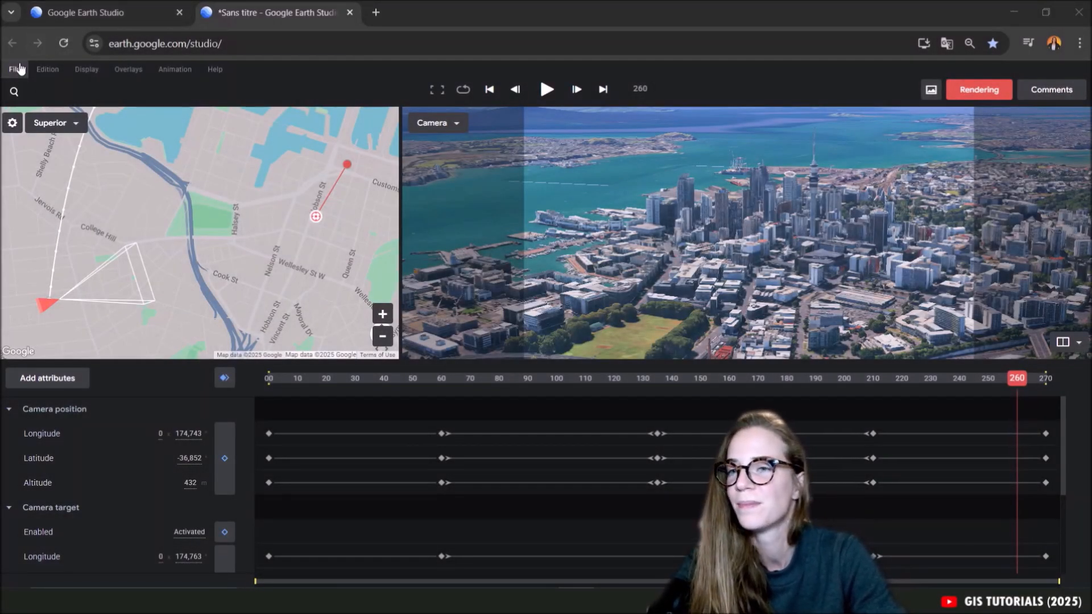
Start a new project from the Direct access and orbit quick start template, saving the current project's changes.
click(17, 69)
mouse_move(43, 104)
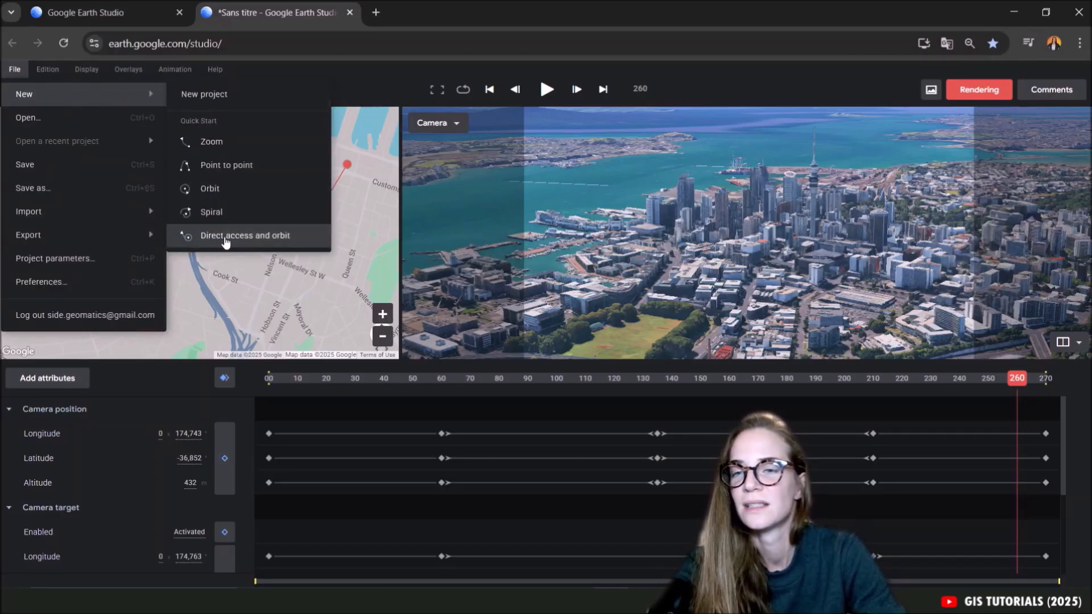
click(254, 235)
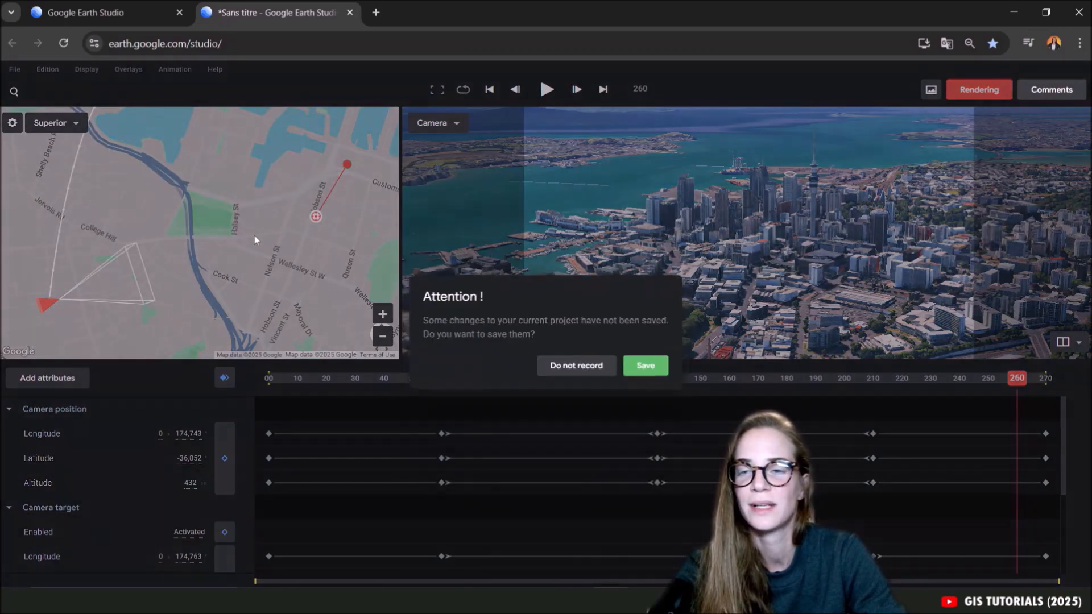
click(645, 356)
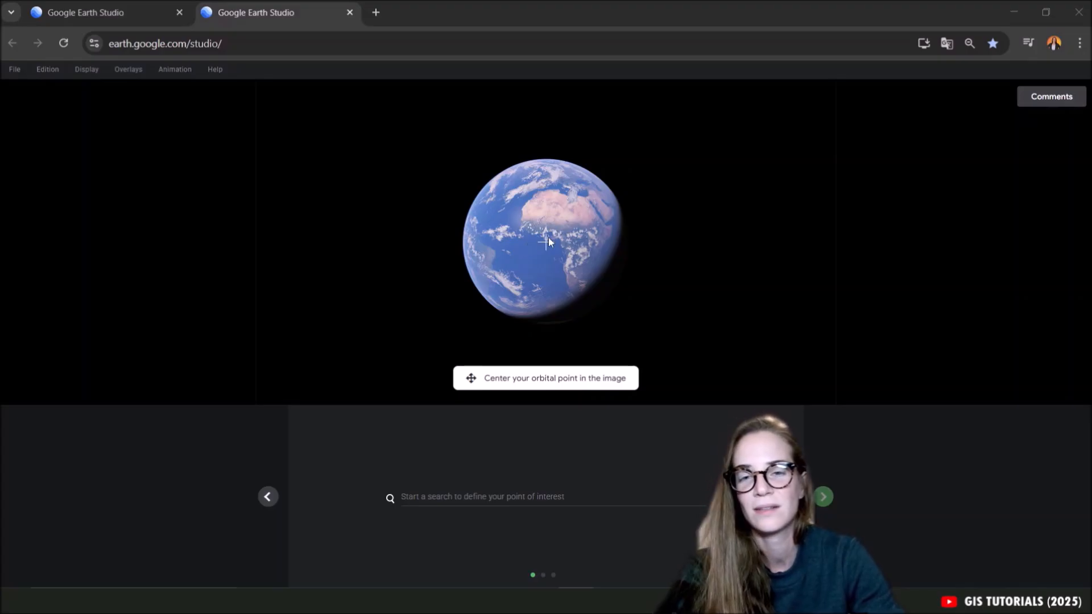
Try the Taj Mahal in Agra, India as the point of interest for the orbit.
click(449, 499)
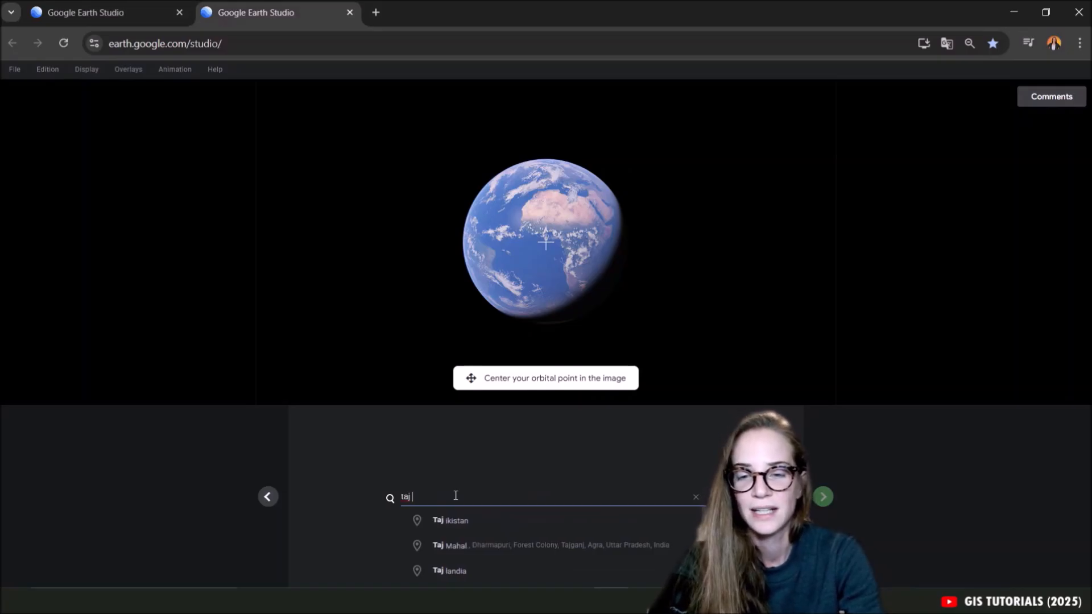
click(462, 545)
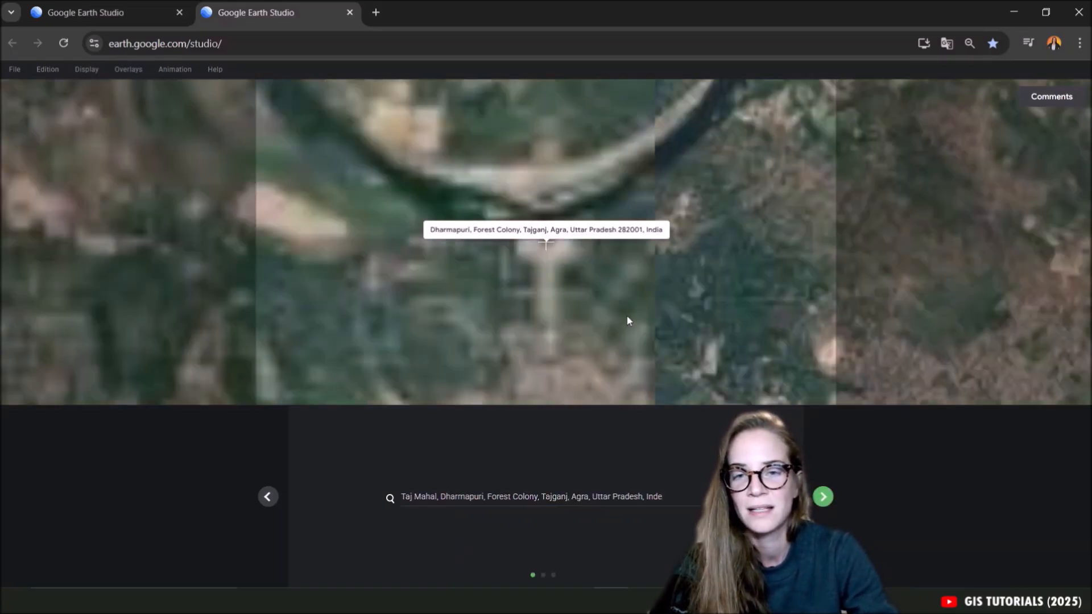
scroll(546, 250, down, 5)
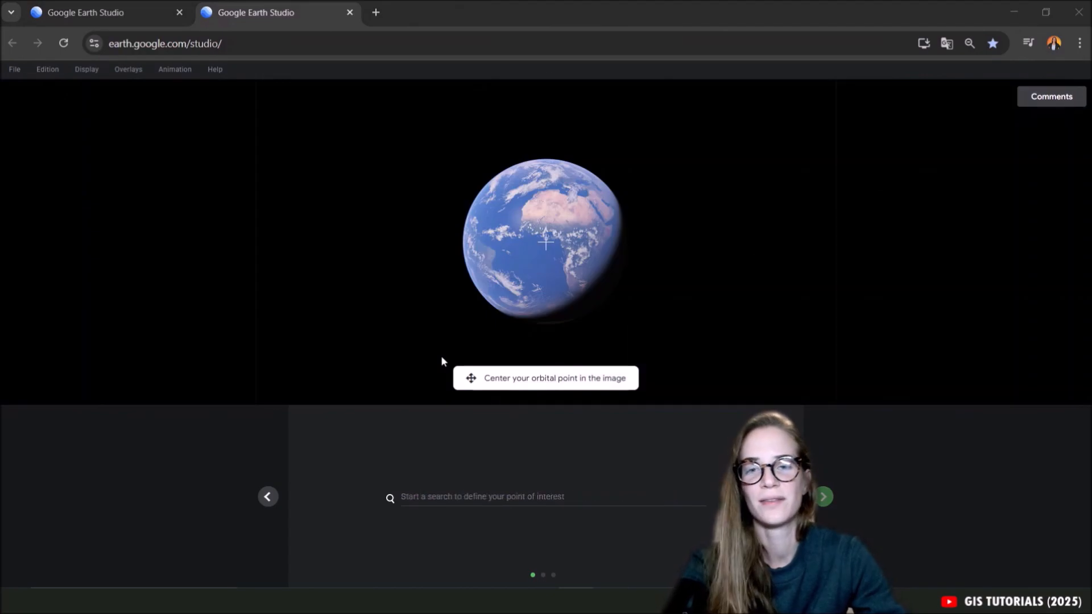
Search for Big Ben, London, United Kingdom as the orbit's point of interest and center its tower under the crosshair.
click(411, 497)
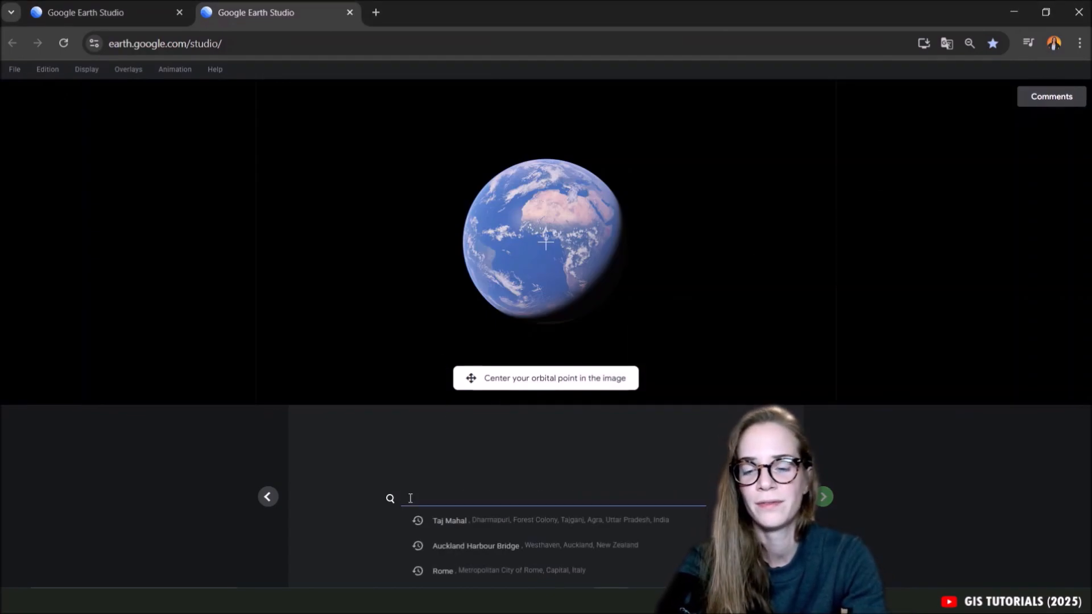
text(B)
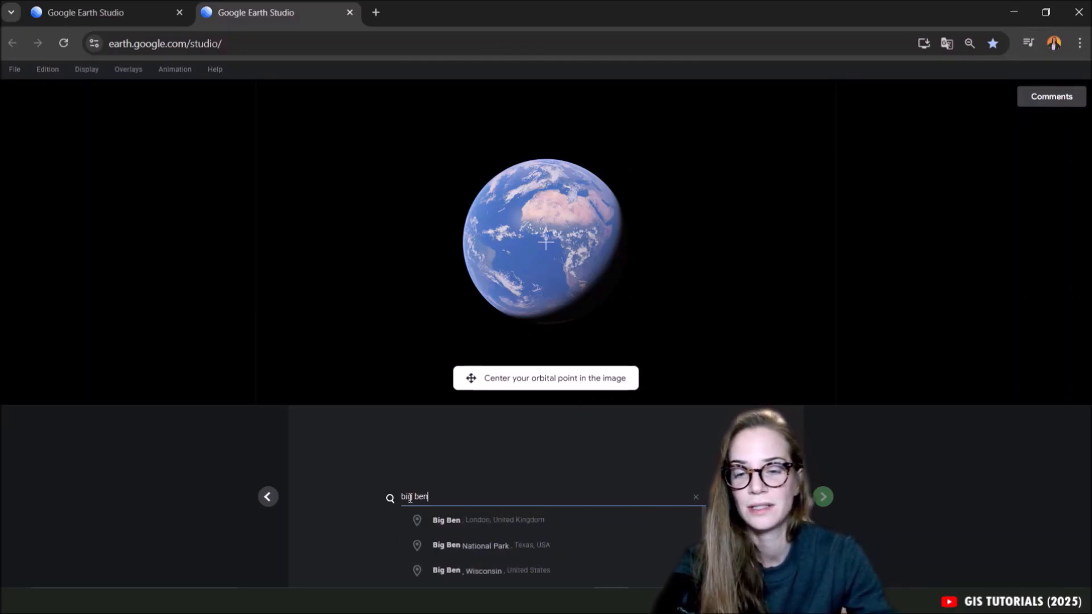
click(445, 520)
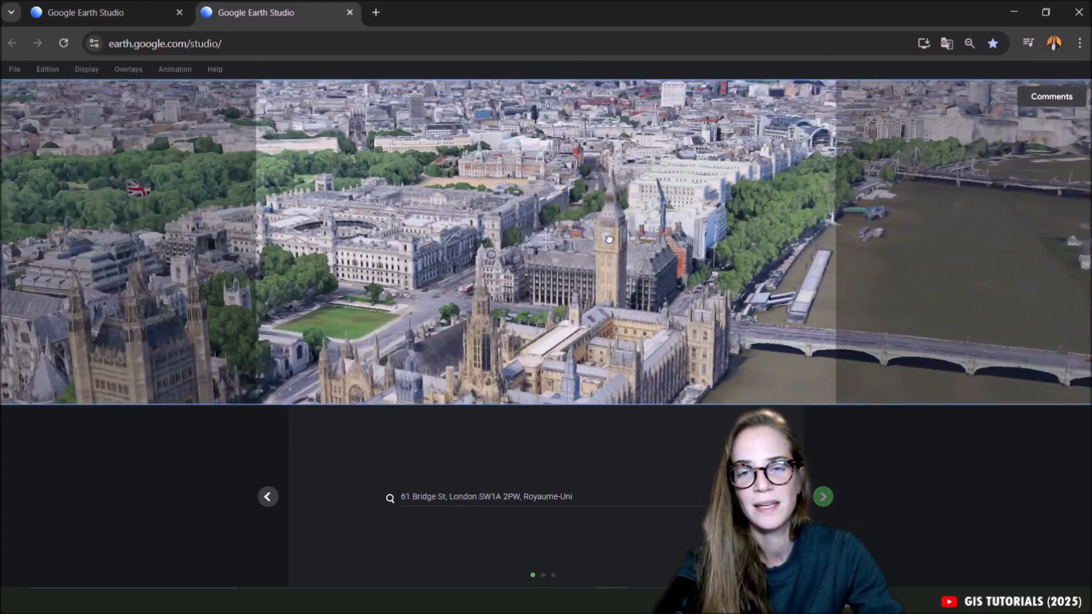
middle_drag(608, 239, 770, 150)
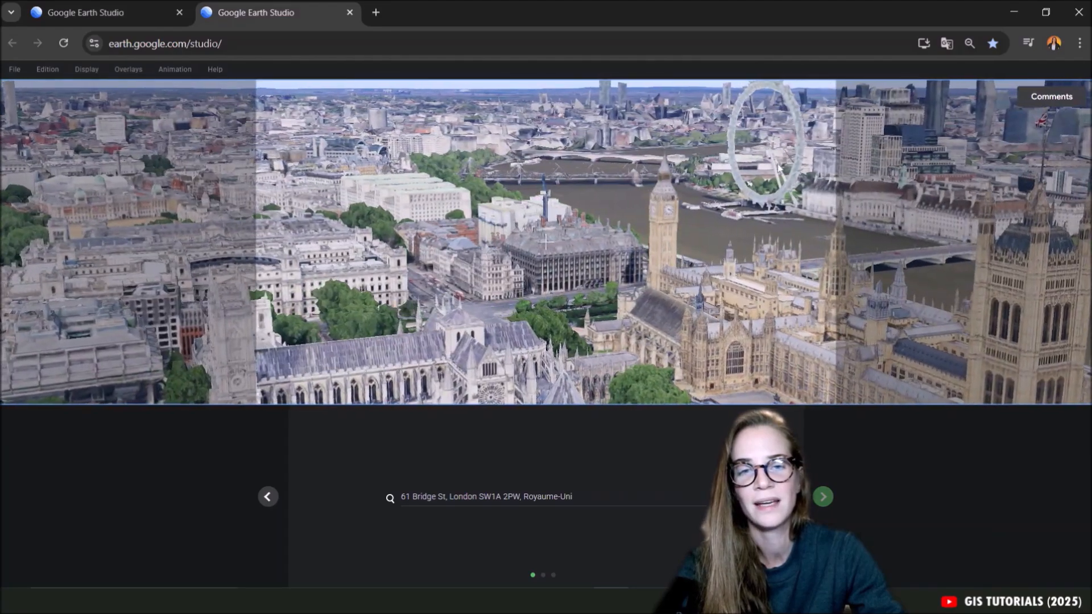
middle_drag(817, 254, 516, 190)
scroll(544, 255, up, 3)
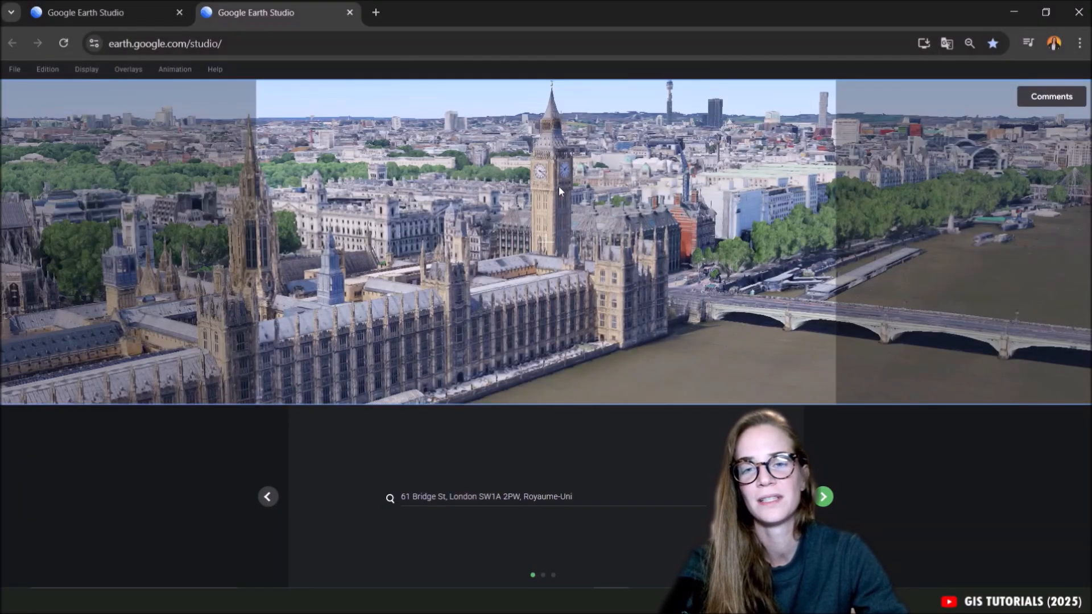
middle_drag(528, 231, 543, 343)
drag(542, 343, 582, 239)
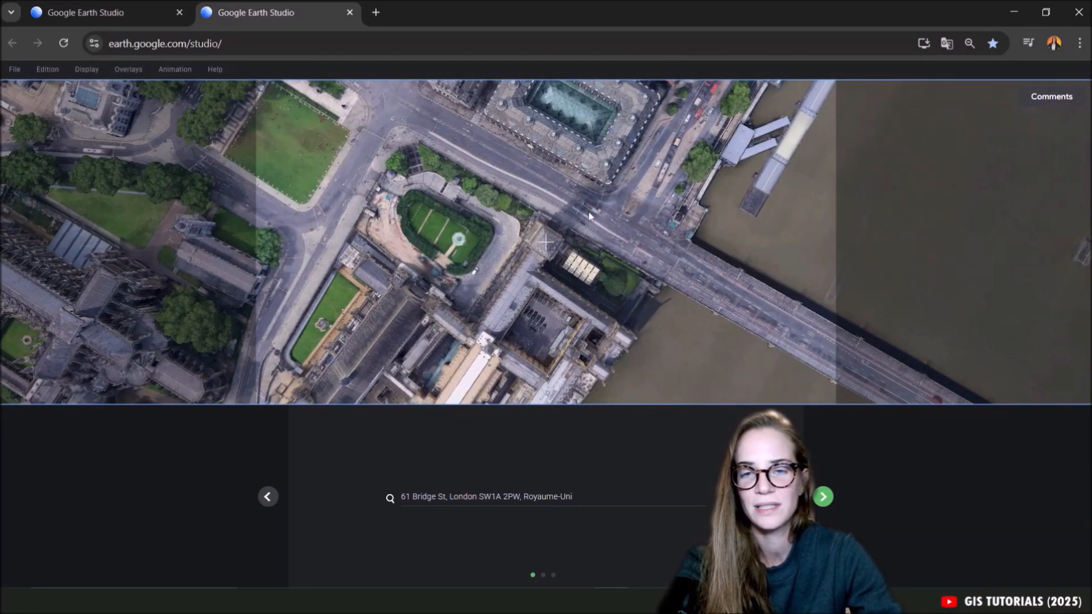
Accept the orbital point and default orbit settings, and finish the quick start with a 25-second duration.
click(823, 497)
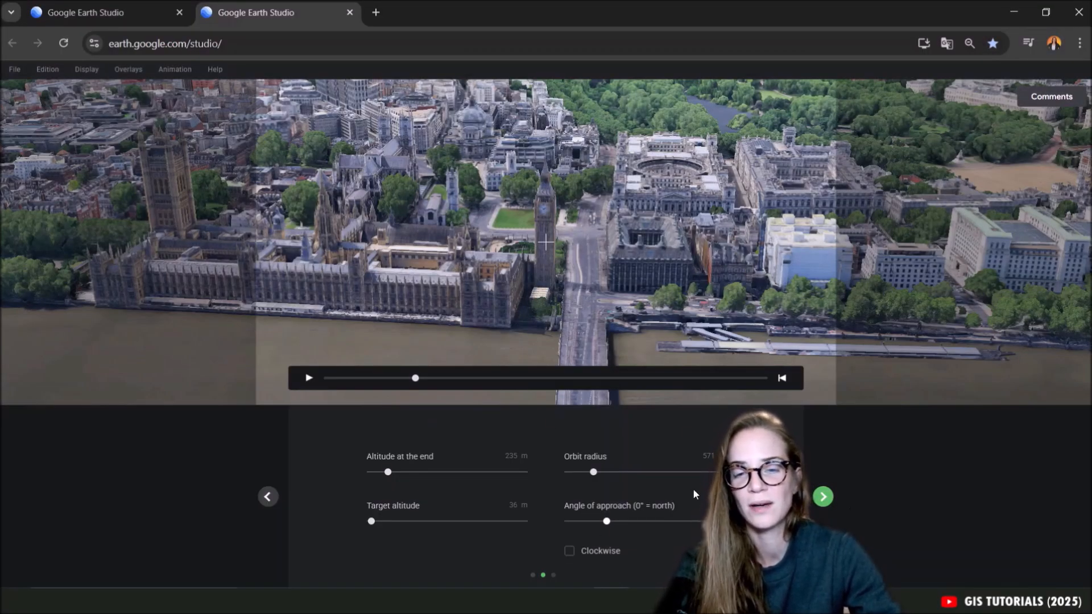
click(823, 497)
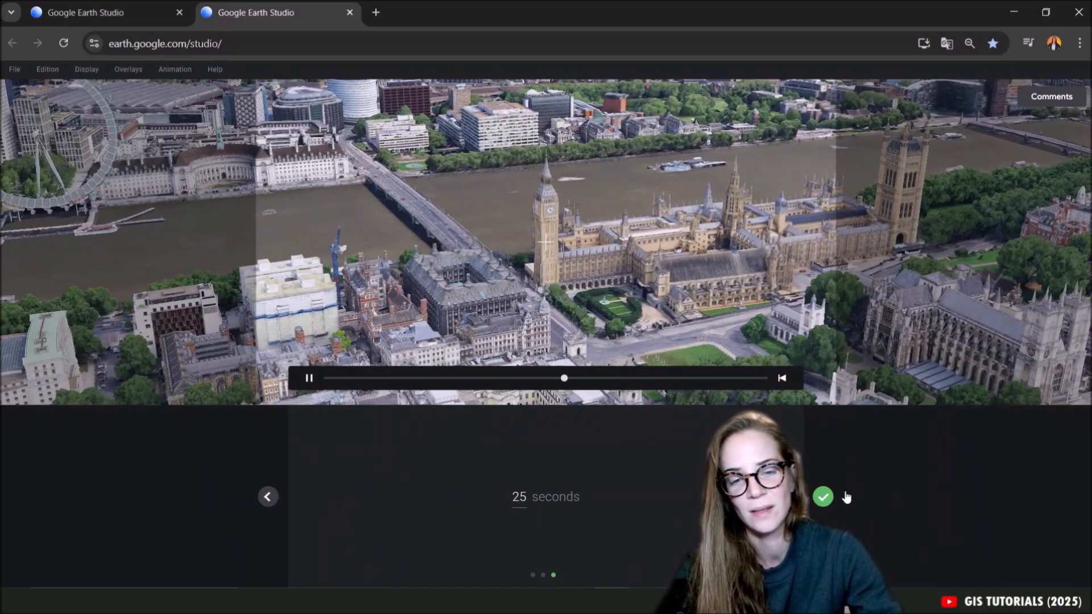
click(824, 498)
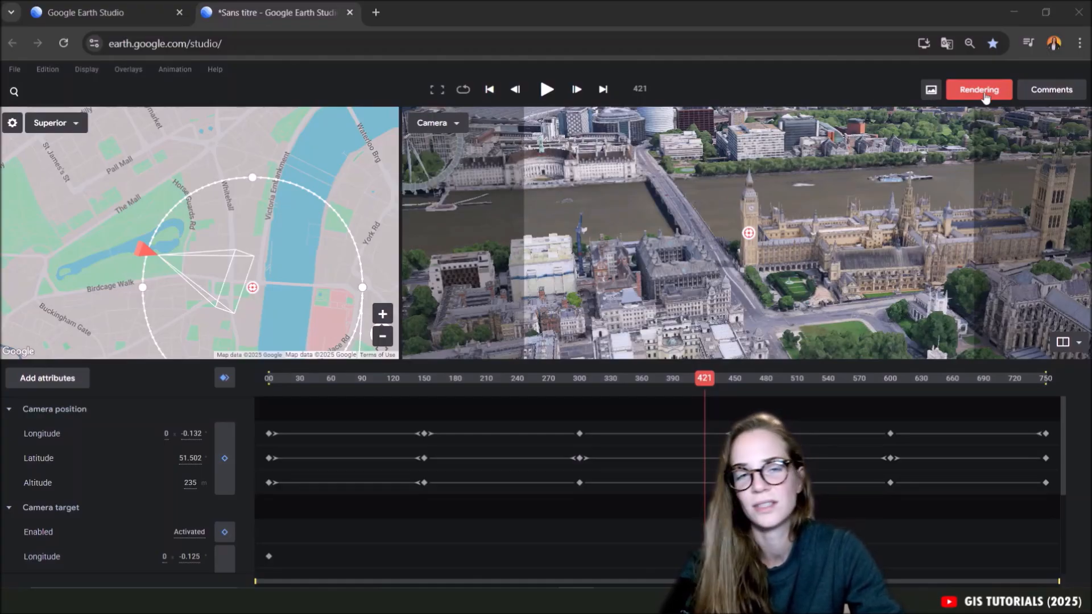
Open the render settings for the Big Ben orbit and choose Video (.mp4) as the output format.
click(978, 91)
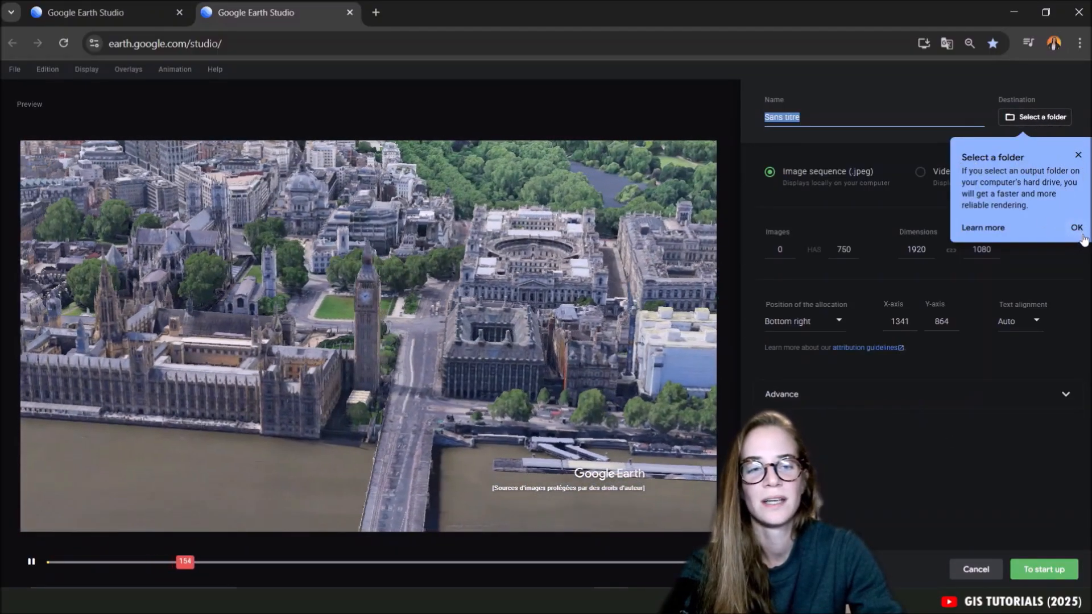
click(1076, 227)
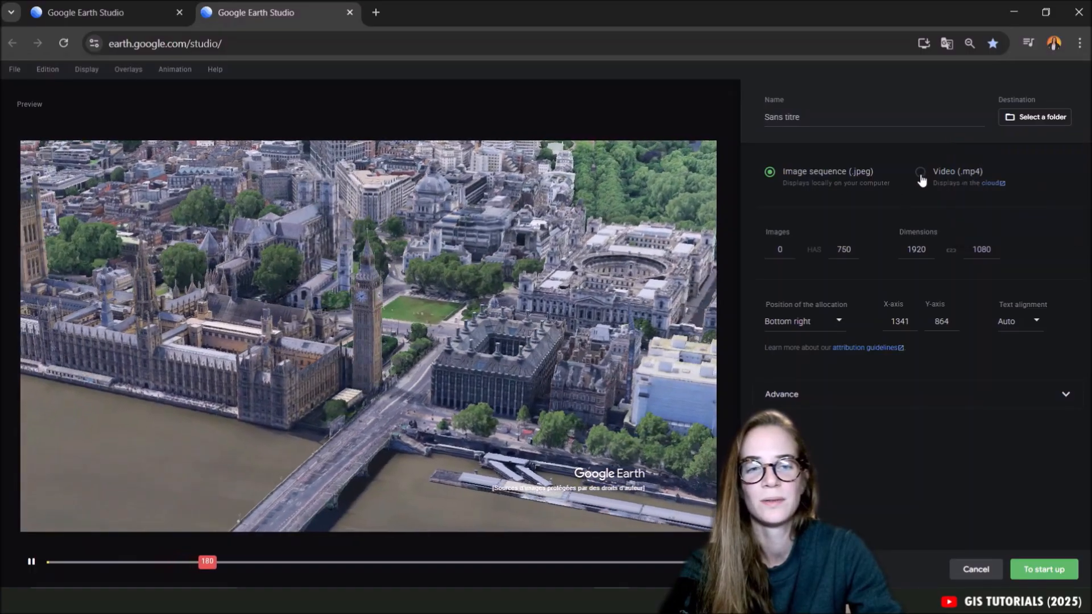
click(920, 172)
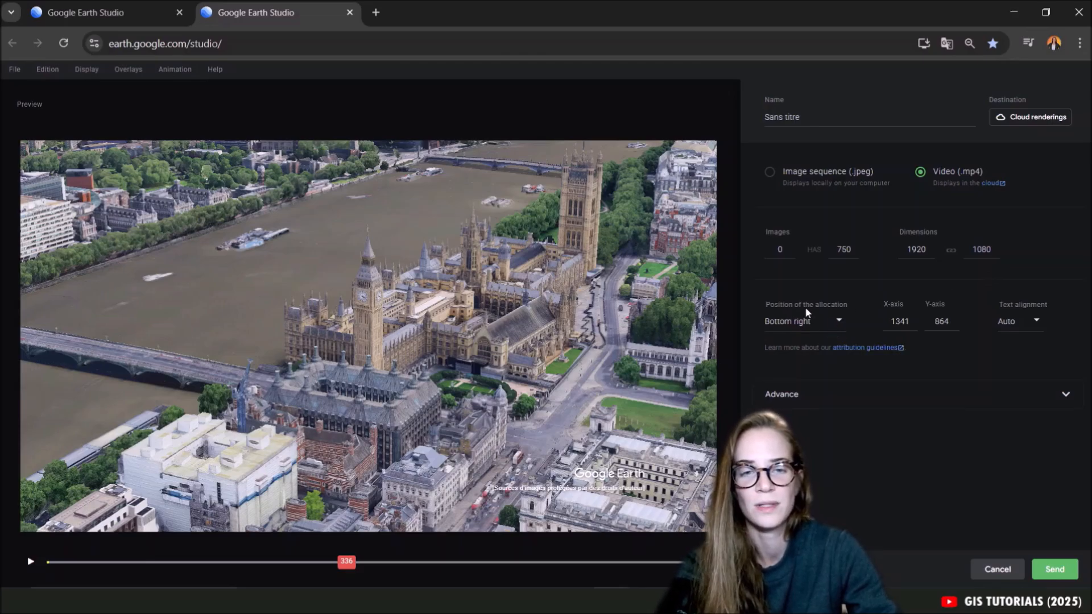
Check the attribution's text alignment options and try a custom attribution position at X 1389, Y 870 in the preview.
click(1037, 322)
click(1041, 329)
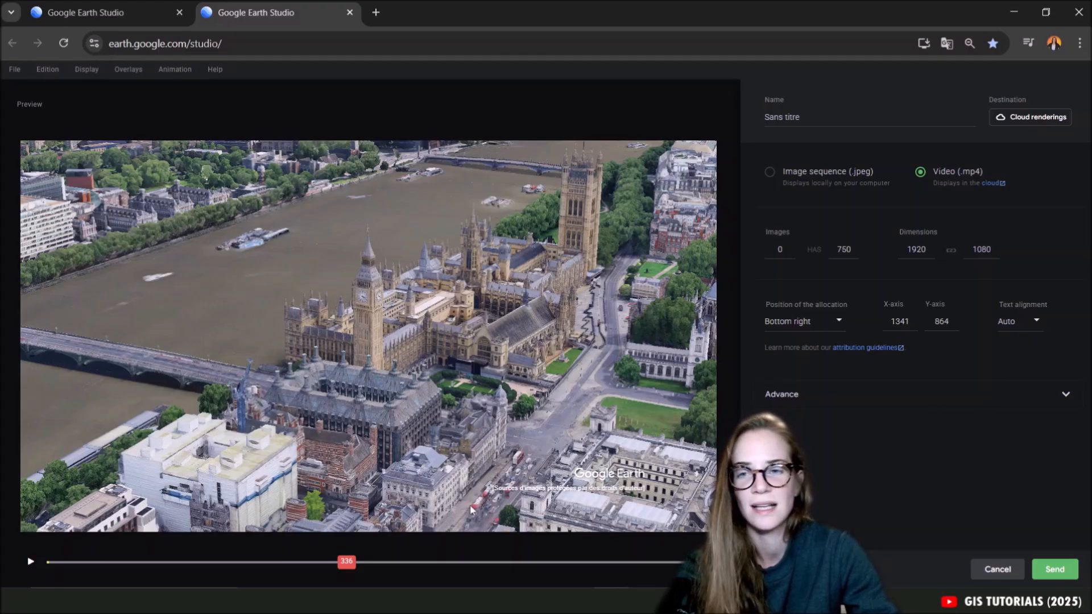
drag(545, 477, 198, 245)
drag(306, 328, 565, 489)
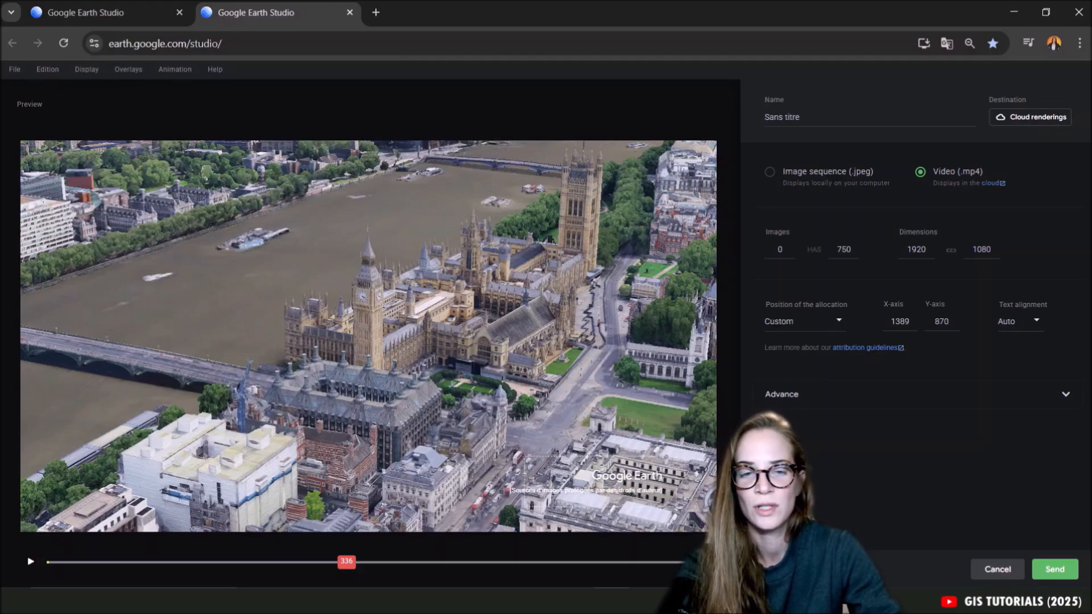
Examine the advanced render options for 3D tracking data, map style and texture quality.
click(788, 391)
scroll(1024, 425, down, 1)
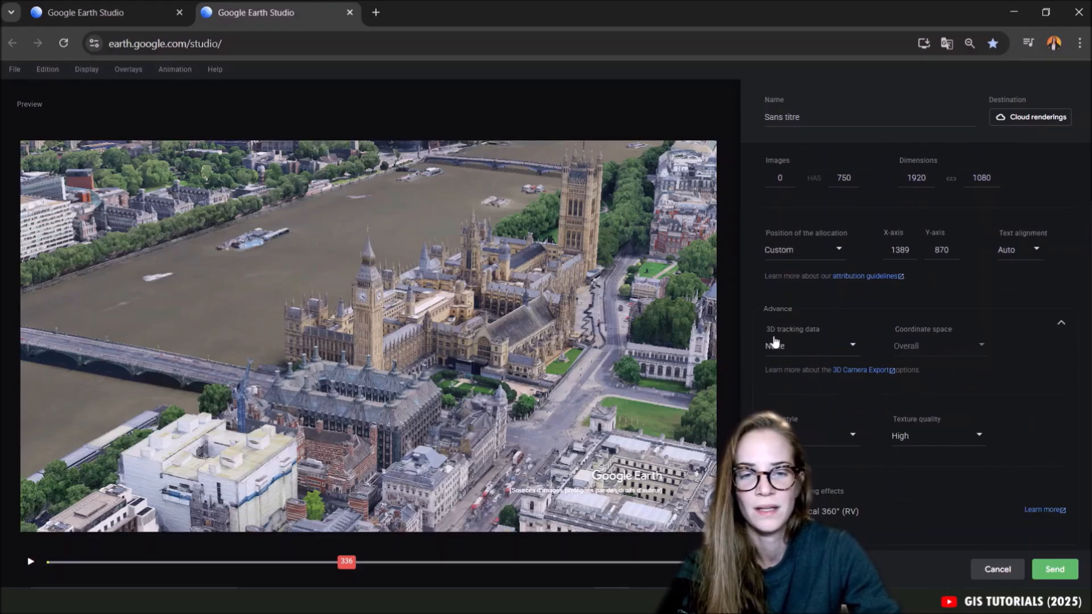
click(848, 346)
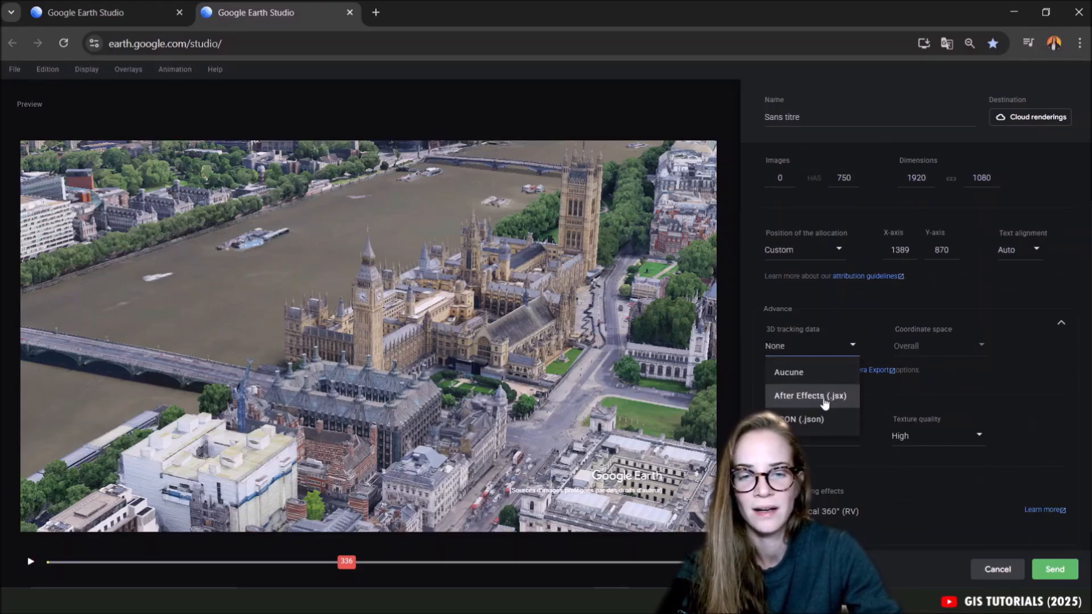
click(944, 353)
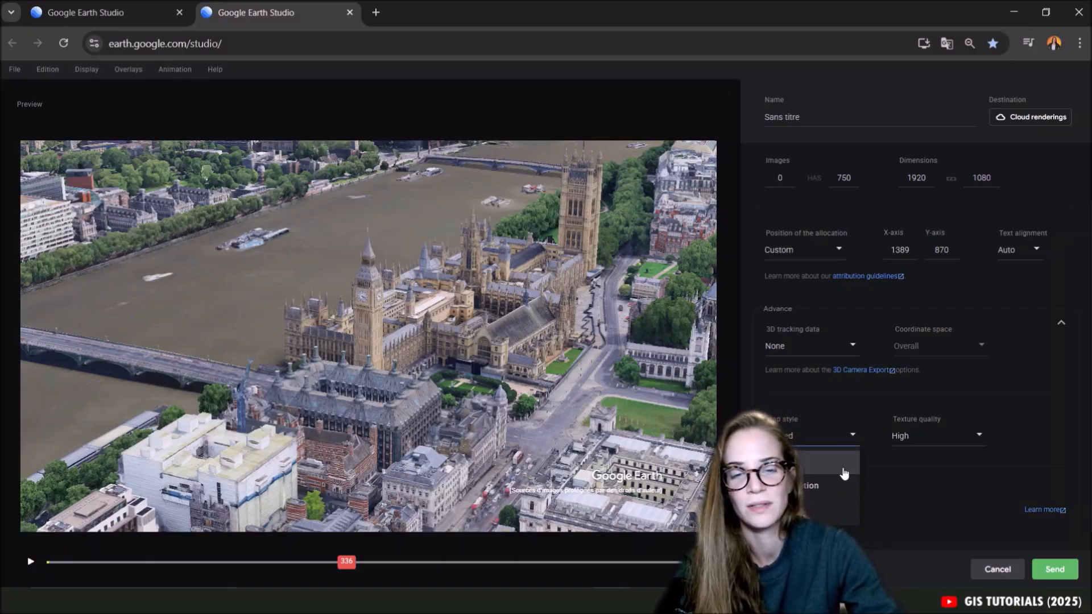
click(973, 437)
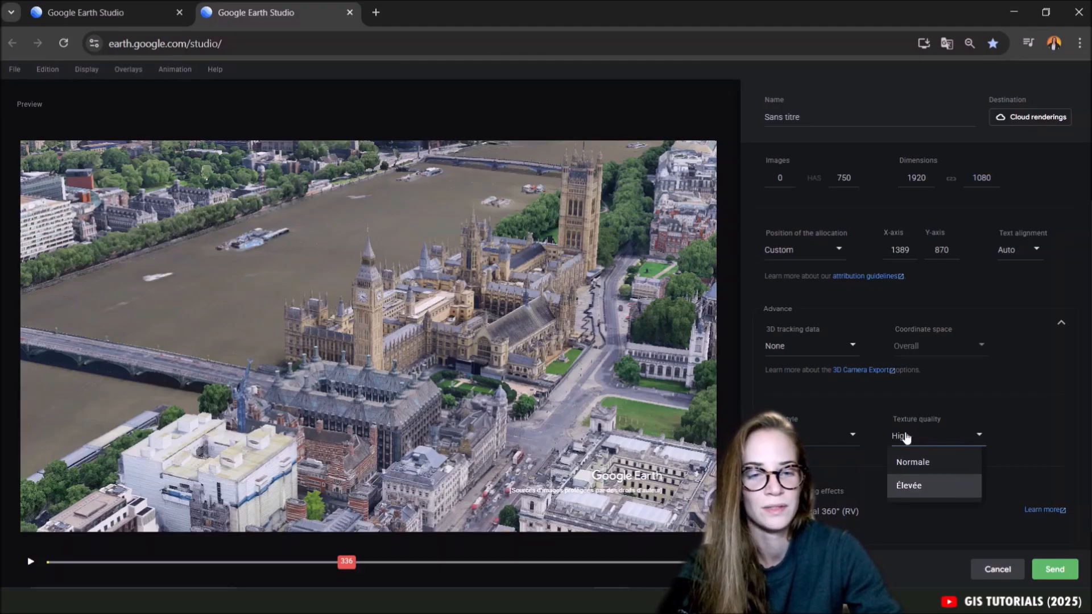
click(1029, 482)
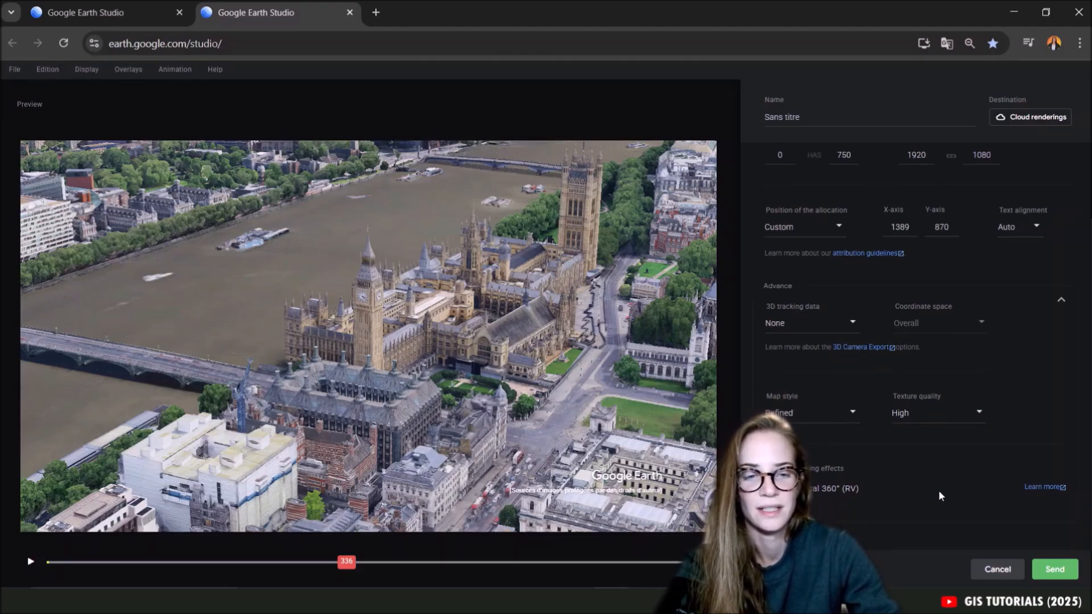
Name the render earth_studio_record_1 and set its output format to Image sequence (.jpeg).
scroll(986, 488, up, 2)
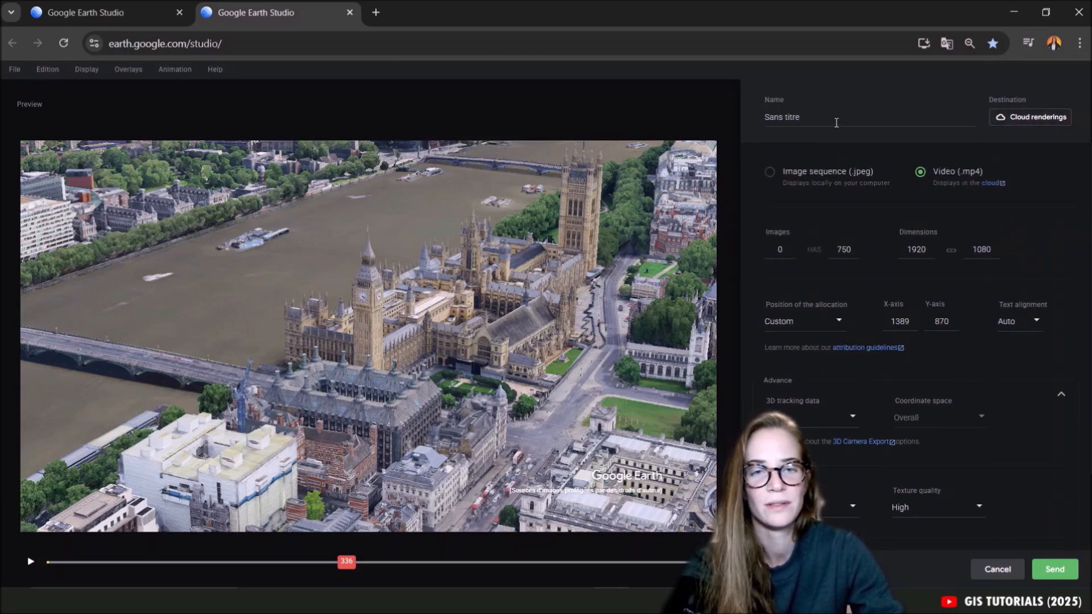
text(ea)
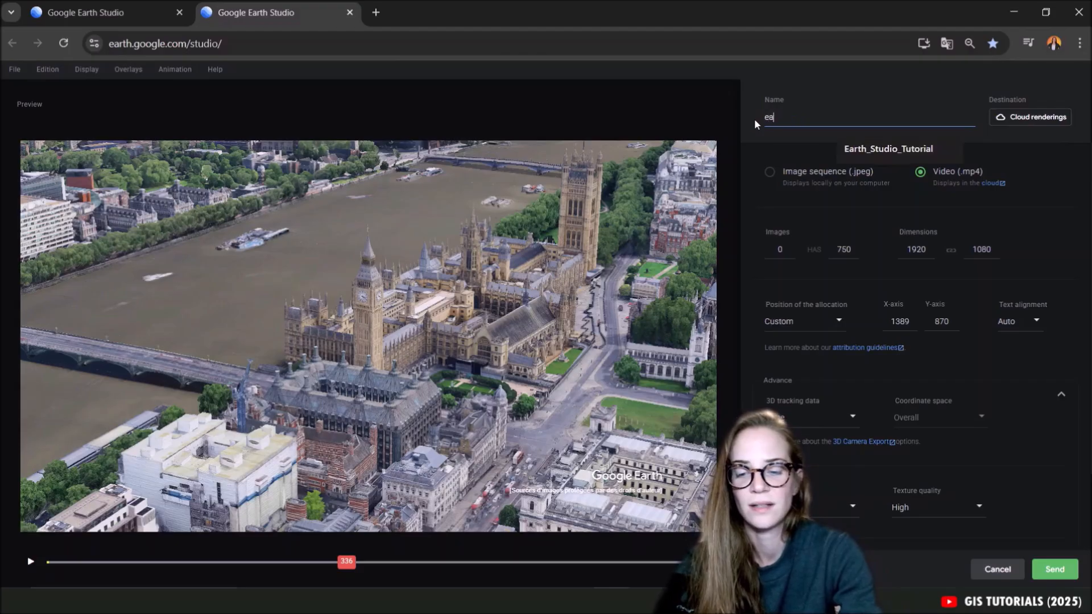
text(rth_studio_record_1)
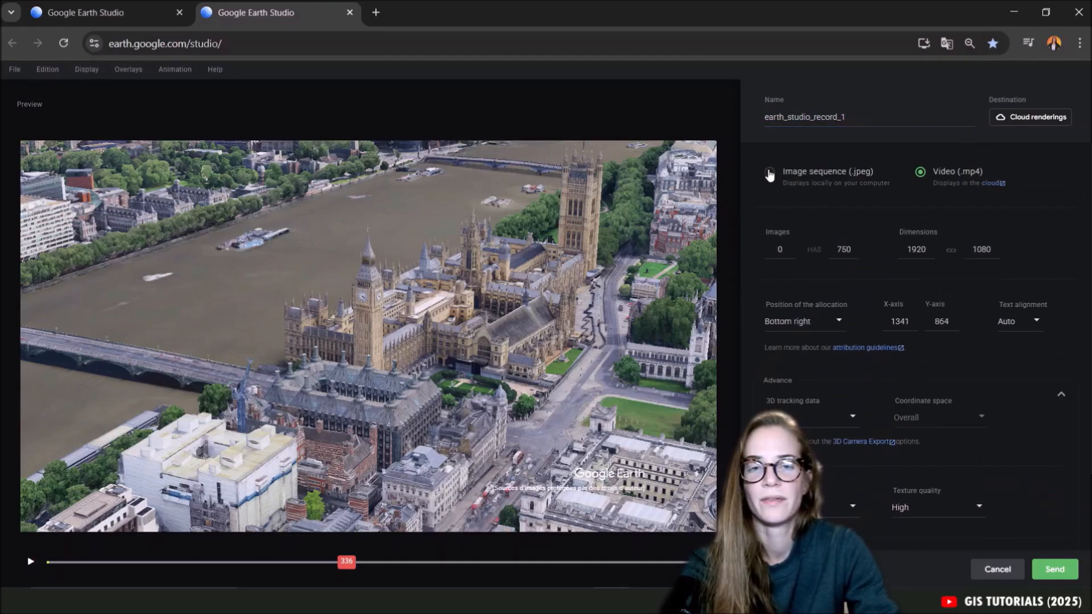
click(770, 174)
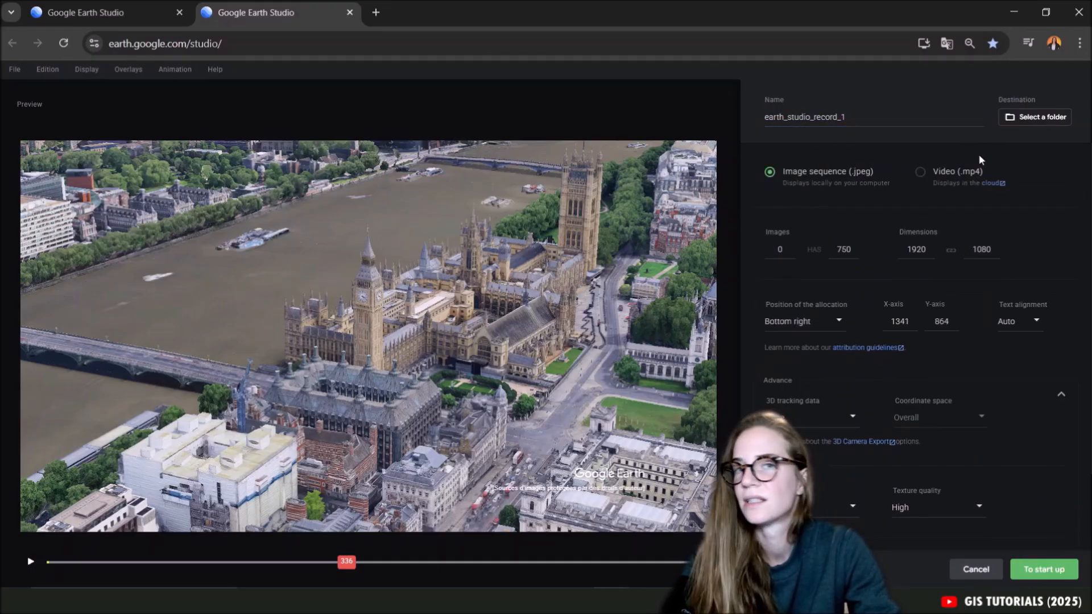
Set the earth_studio folder as the render destination and authorize the site to view its files.
click(1031, 118)
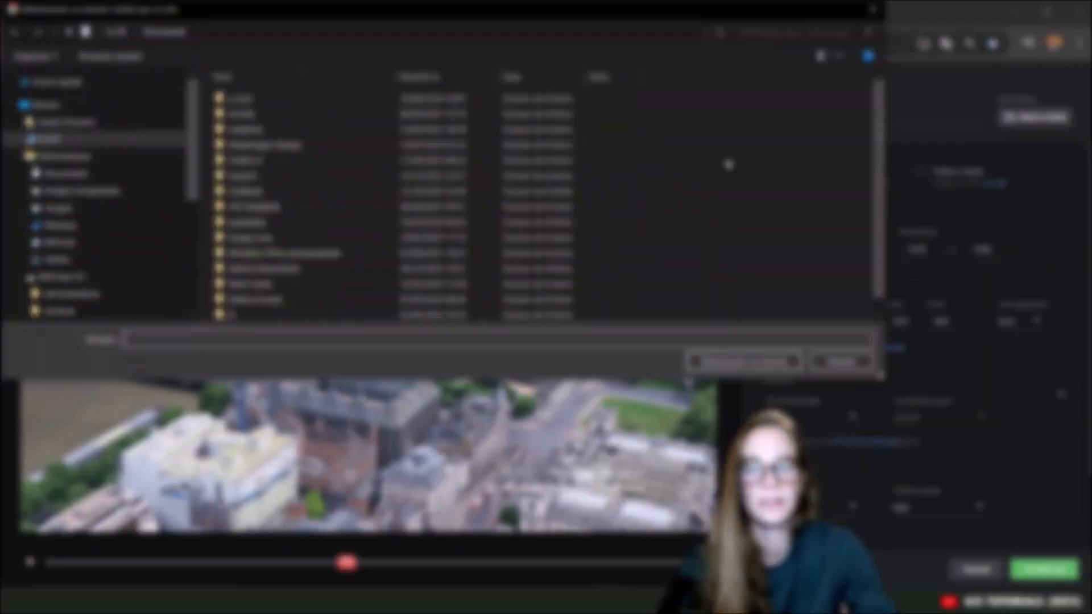
click(48, 140)
double_click(412, 246)
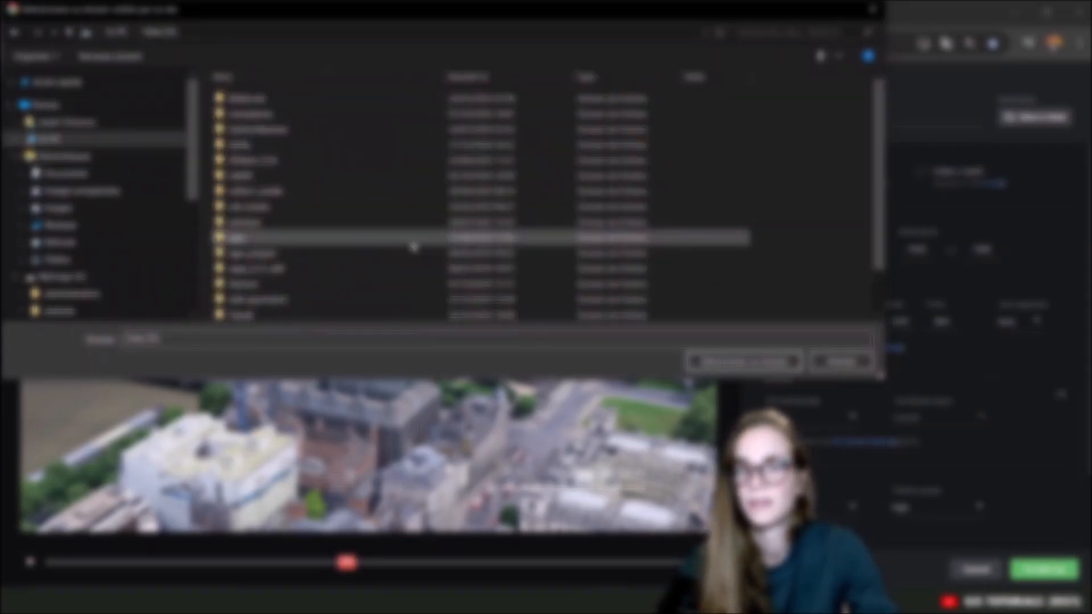
double_click(277, 211)
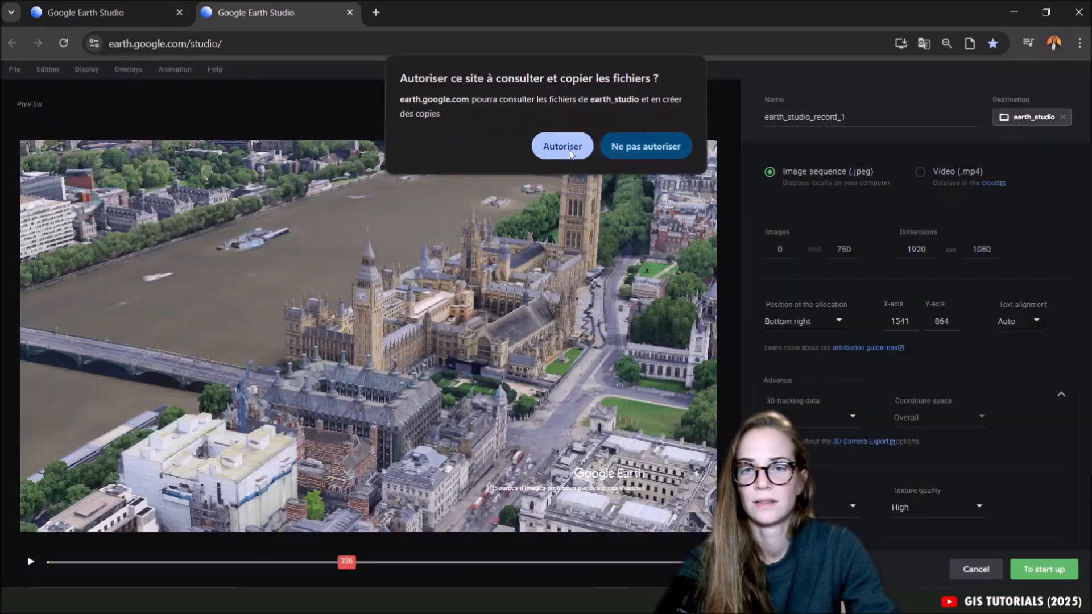
click(631, 149)
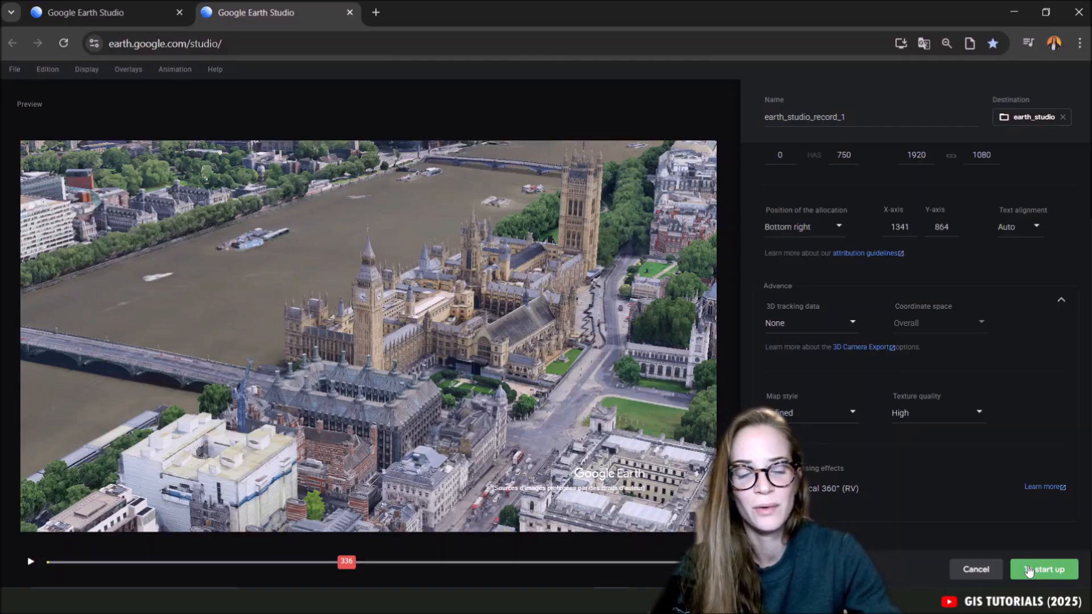
Start the JPEG sequence render and allow the site to save changes to the earth_studio folder.
click(1030, 570)
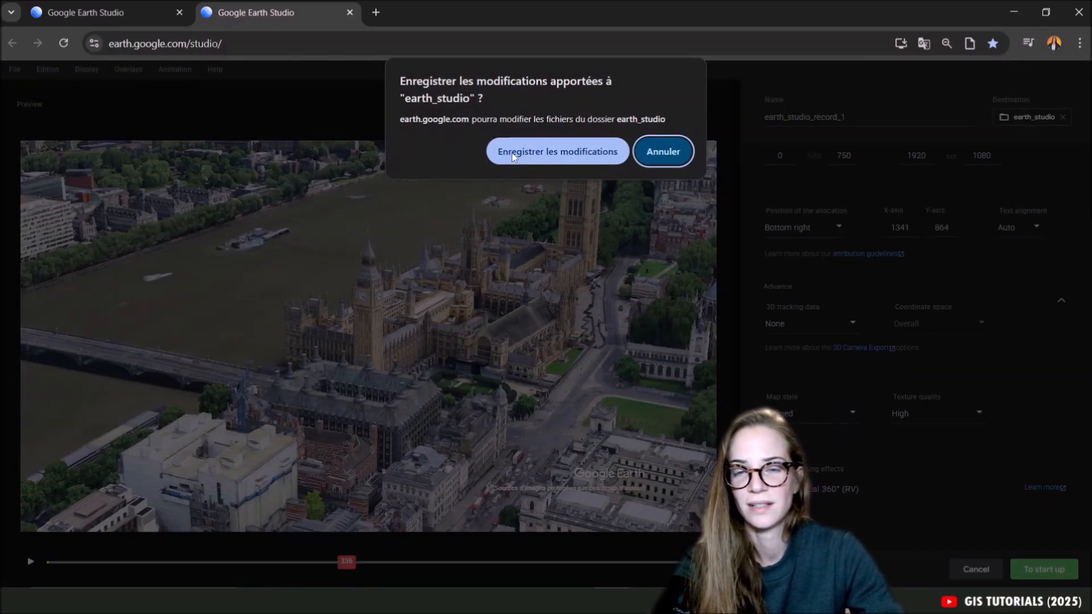
click(583, 150)
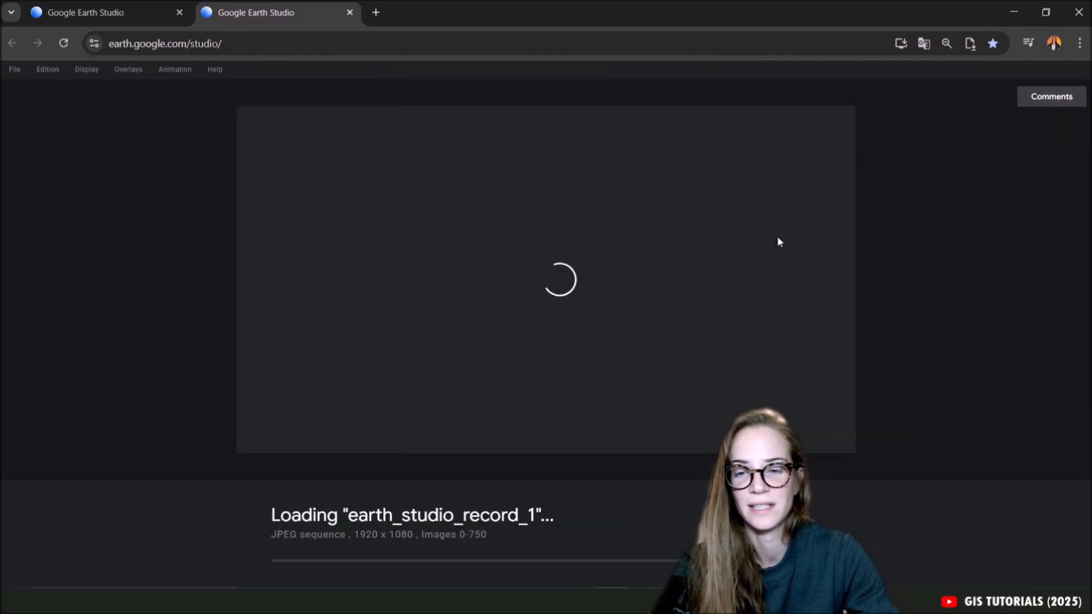